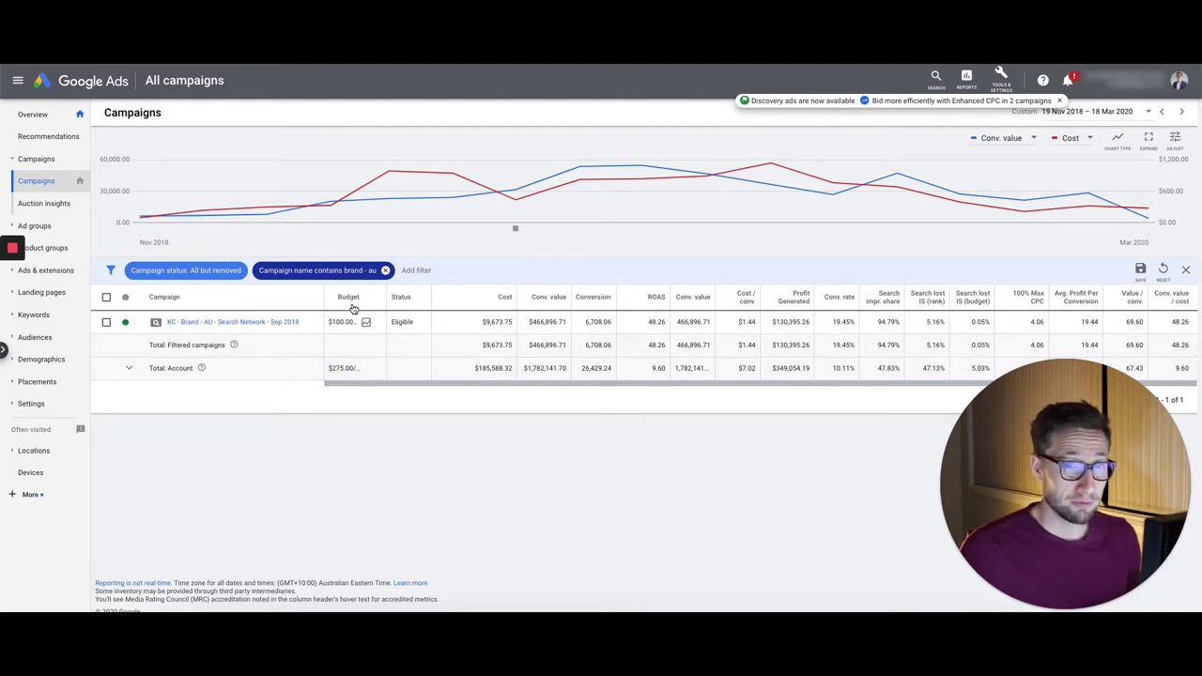
Open the Age demographics report for all campaigns.
left_click(52, 359)
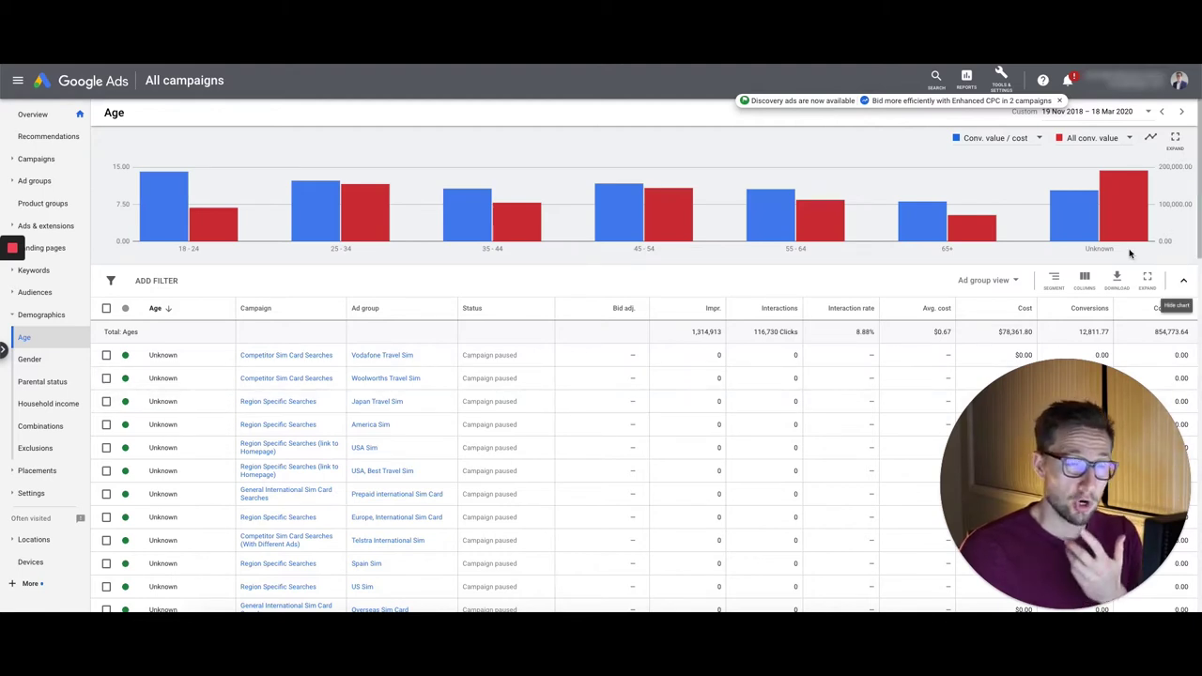
mouse_move(378, 235)
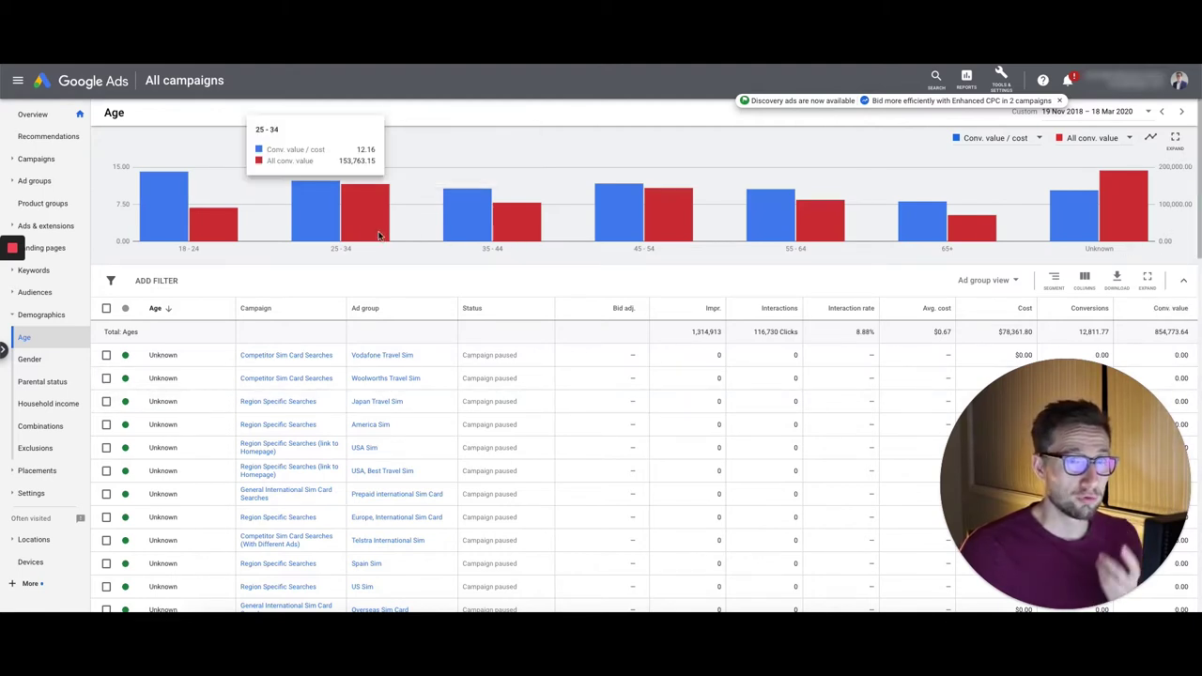
left_click(1005, 141)
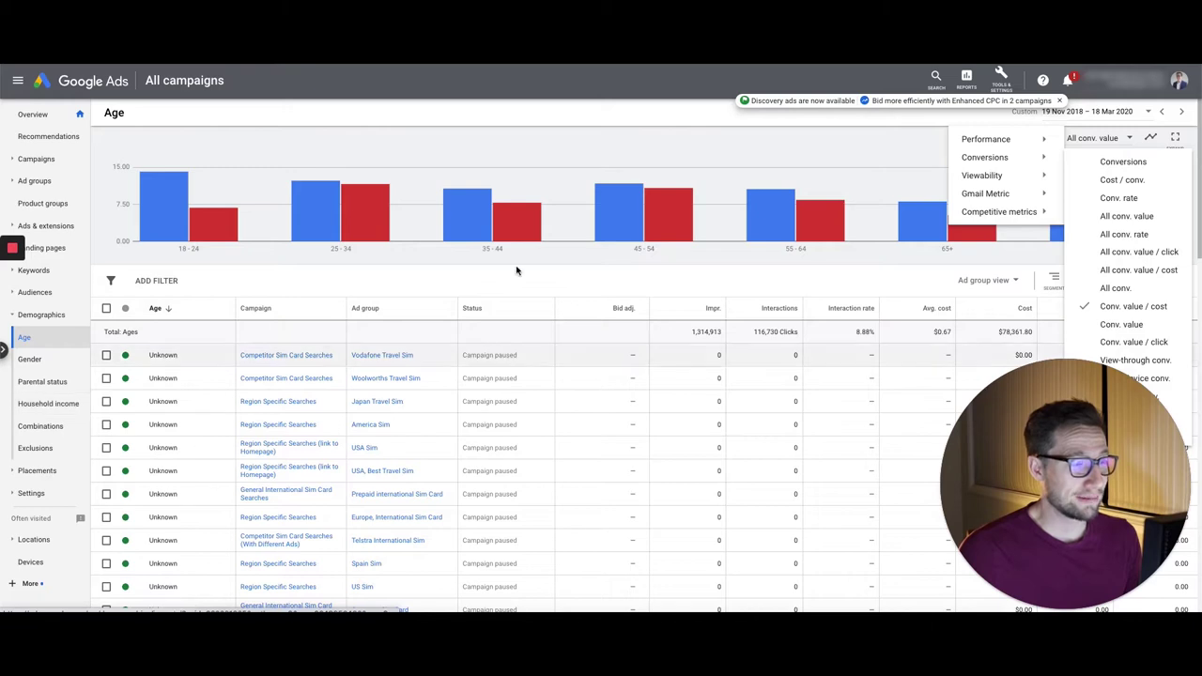
left_click(831, 163)
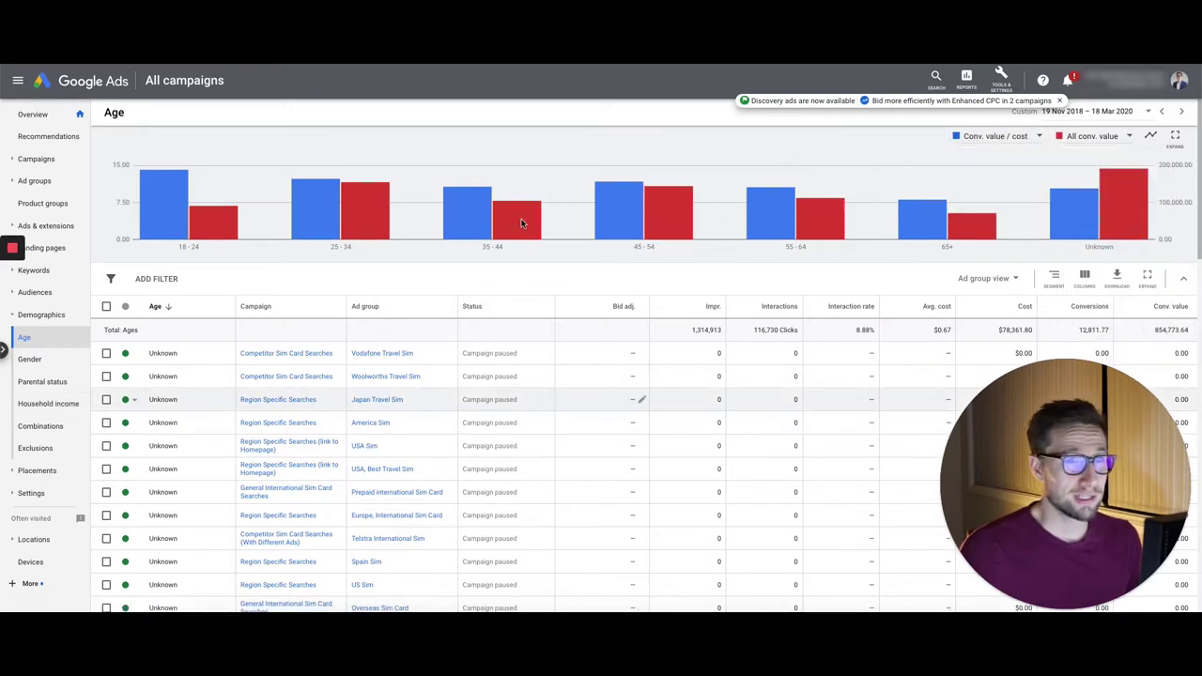
Set the age chart's first metric to Conv. rate and its second metric to None.
left_click(997, 139)
mouse_move(995, 157)
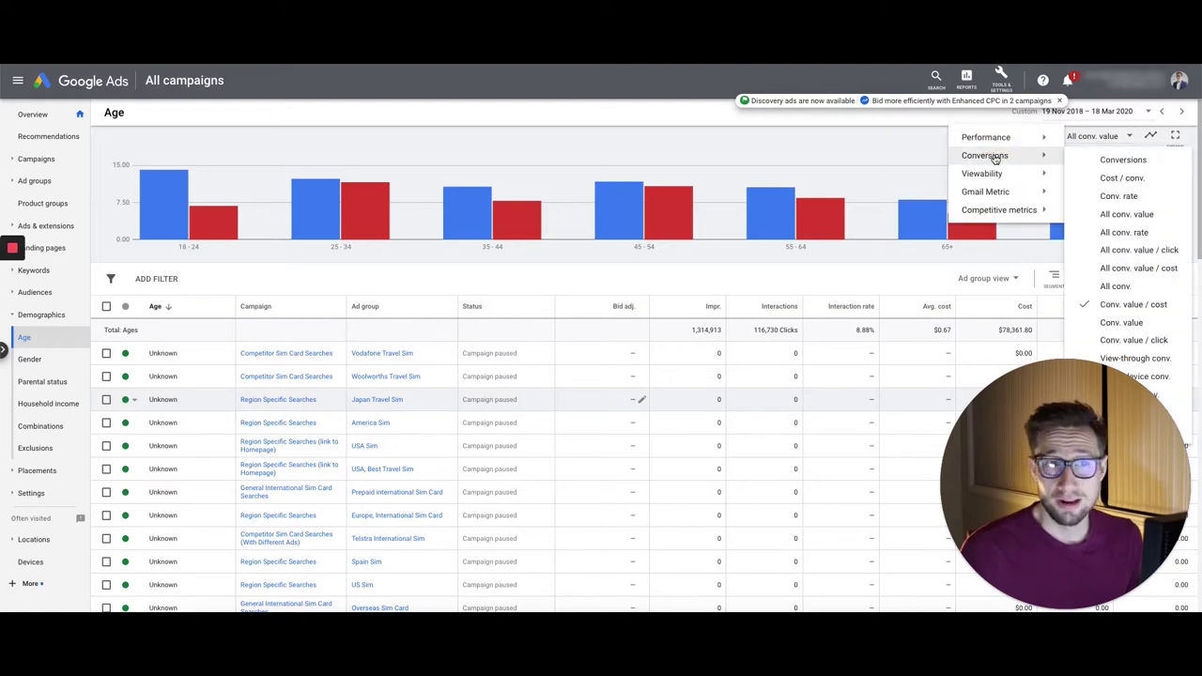
left_click(1119, 195)
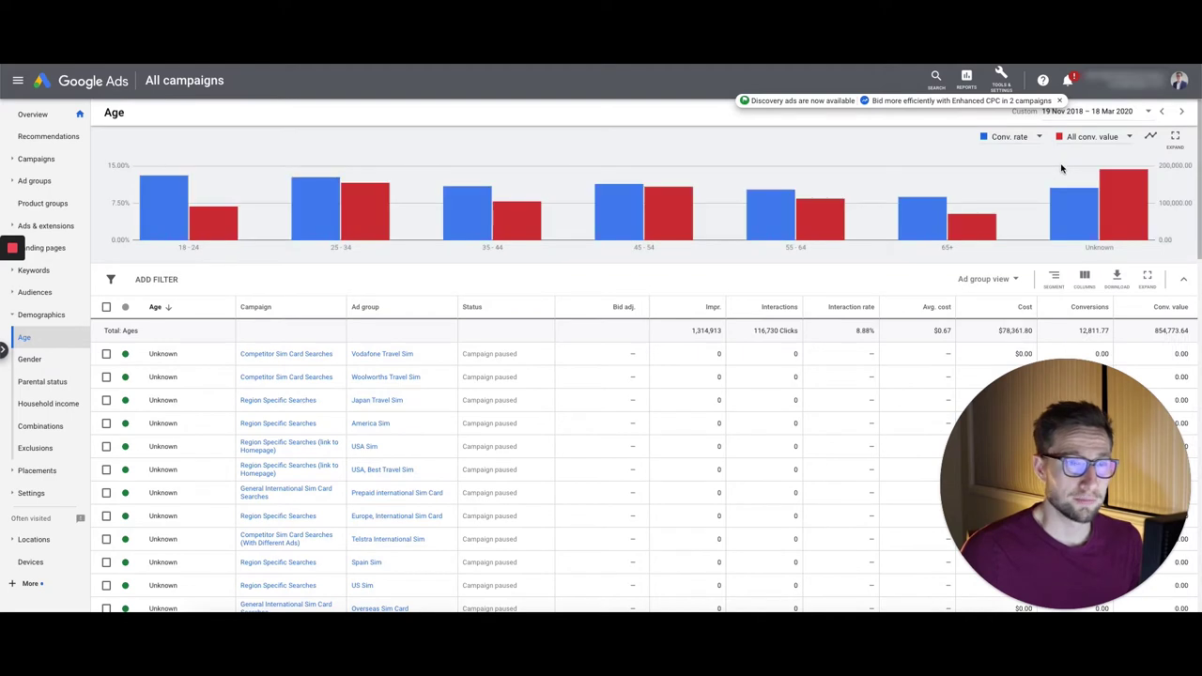
left_click(1094, 136)
left_click(1073, 134)
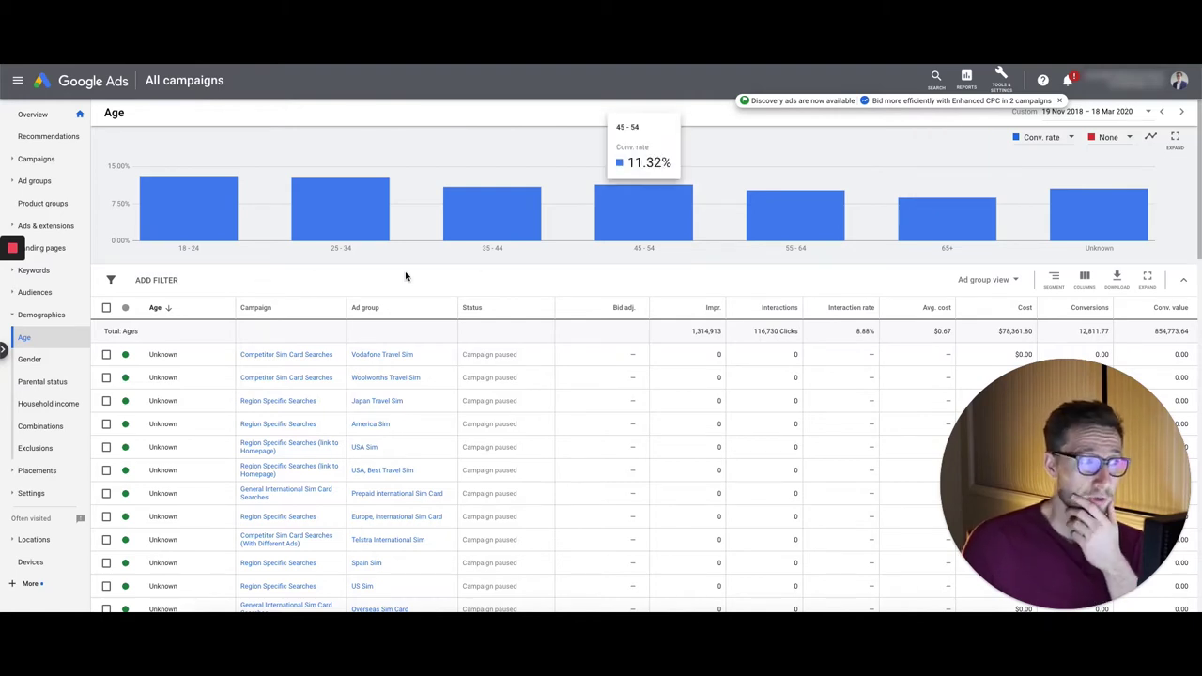
Change the age chart's first metric to Conv. value / cost and compare the values across the age brackets.
left_click(1042, 138)
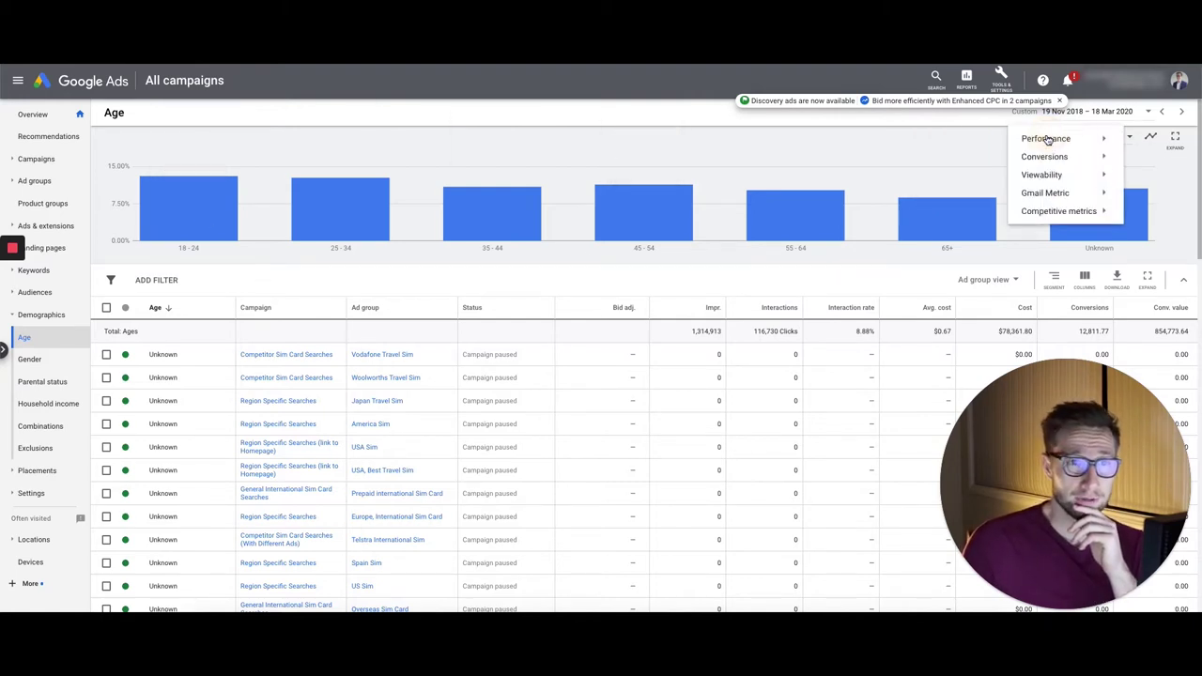
mouse_move(1065, 163)
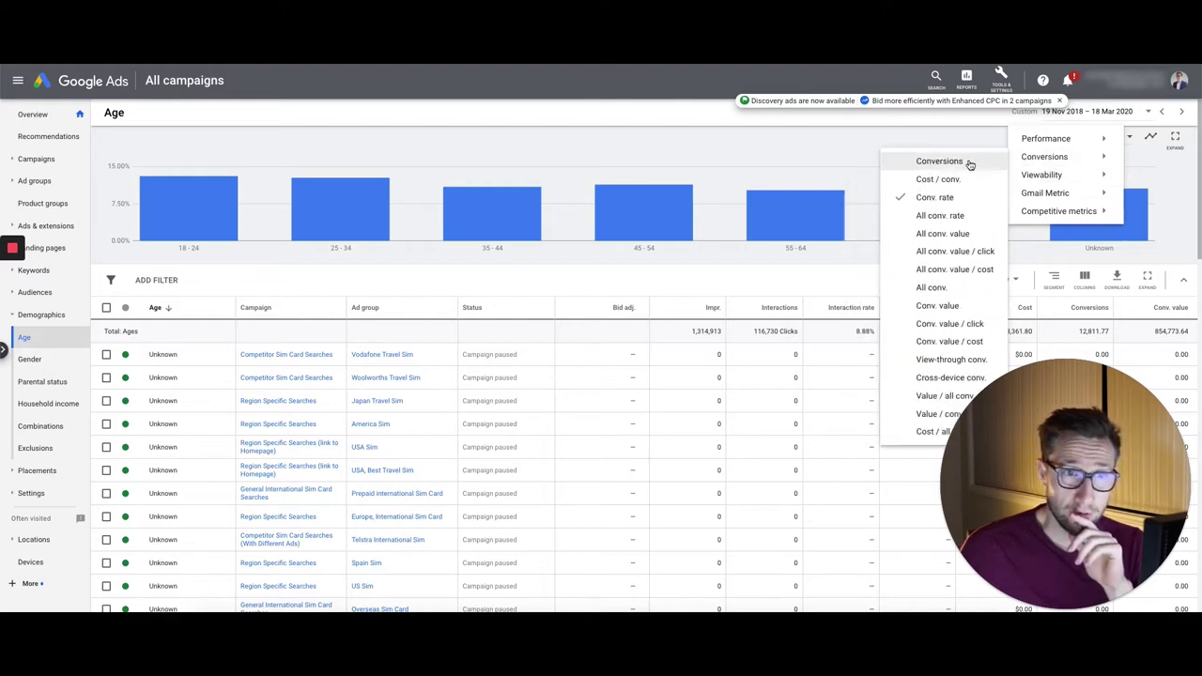
left_click(948, 341)
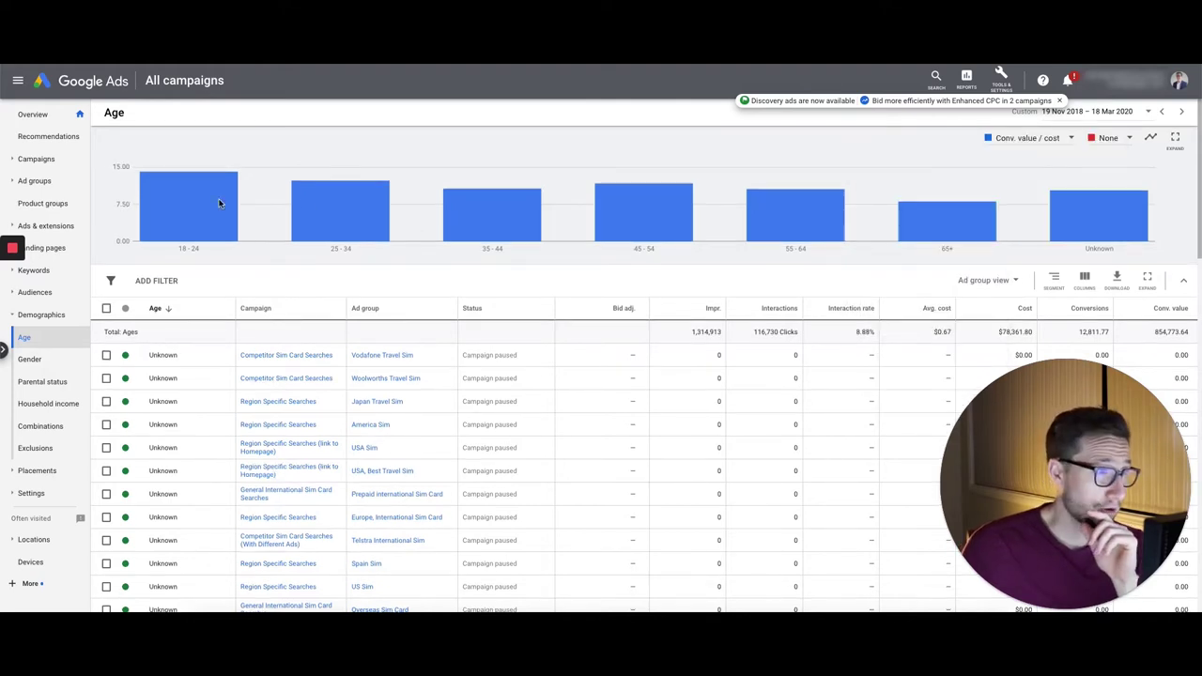
mouse_move(354, 200)
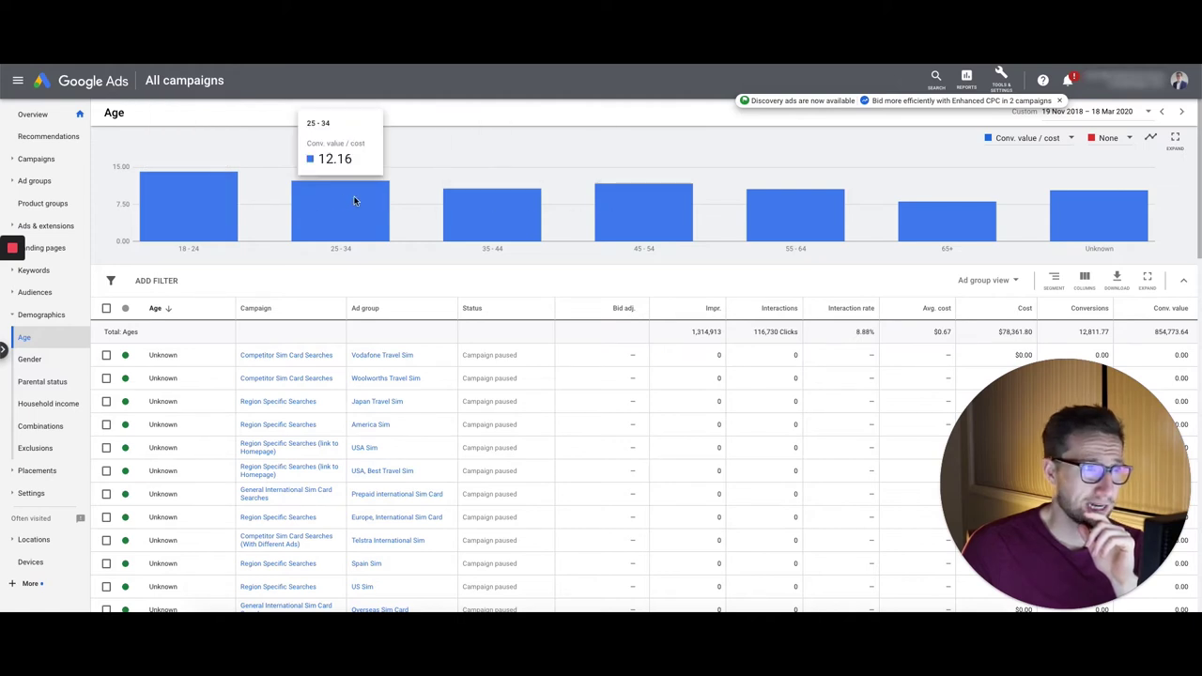
mouse_move(172, 196)
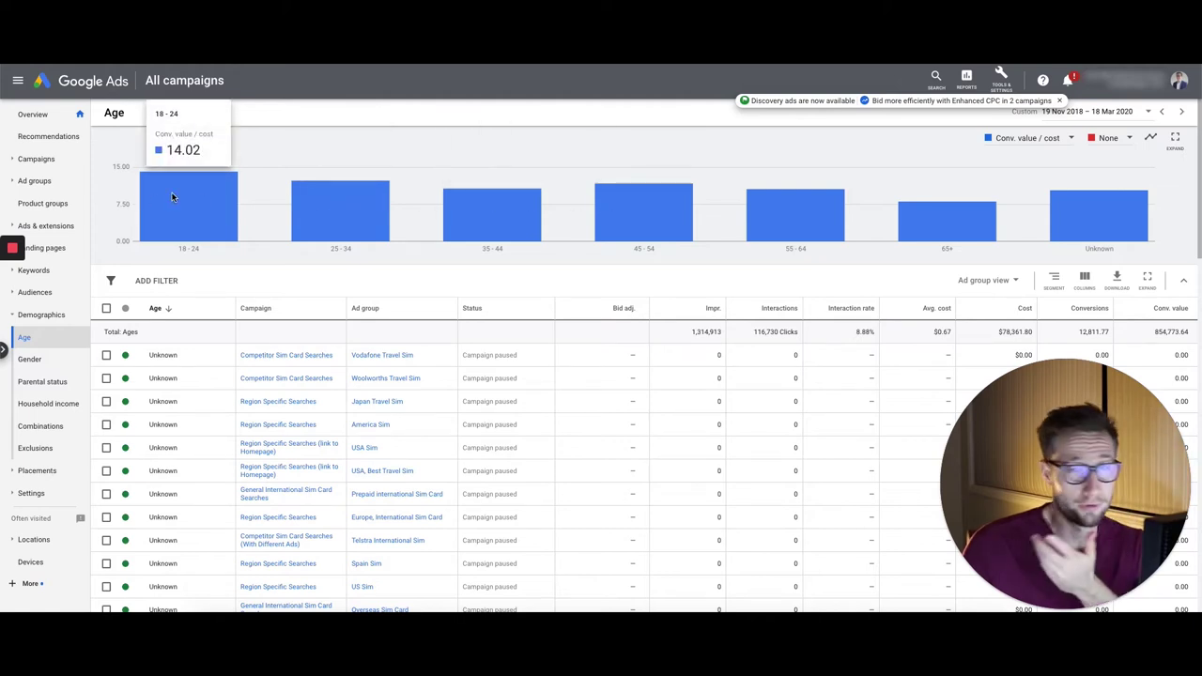
mouse_move(631, 225)
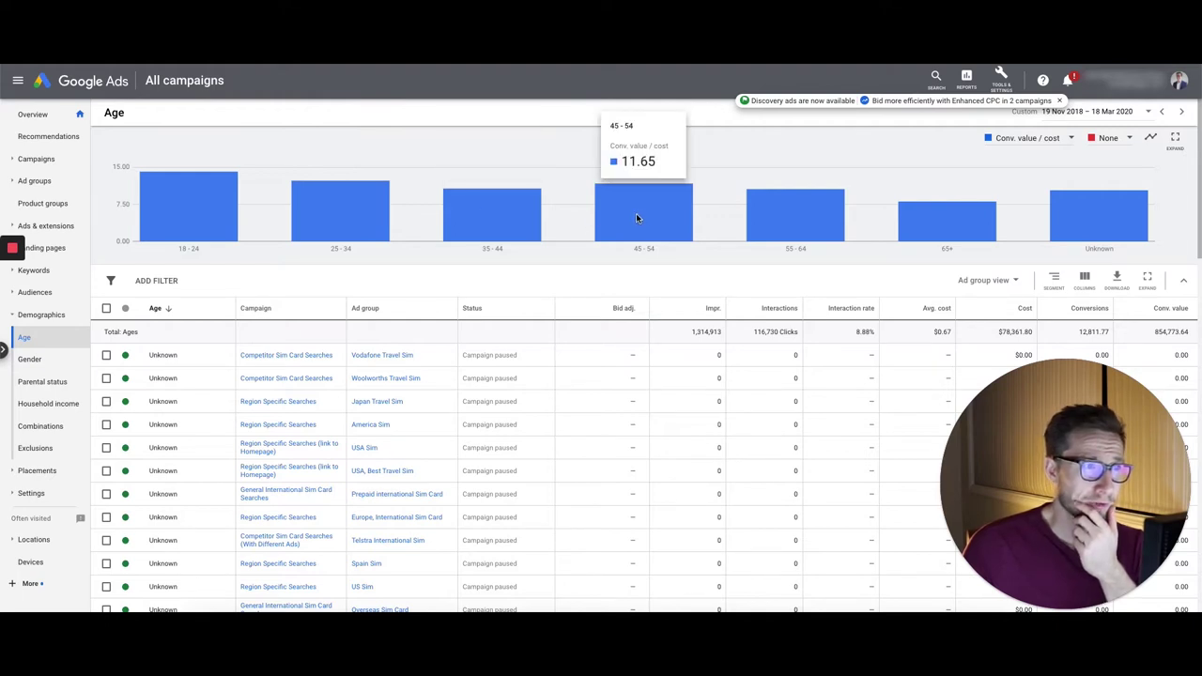
mouse_move(750, 219)
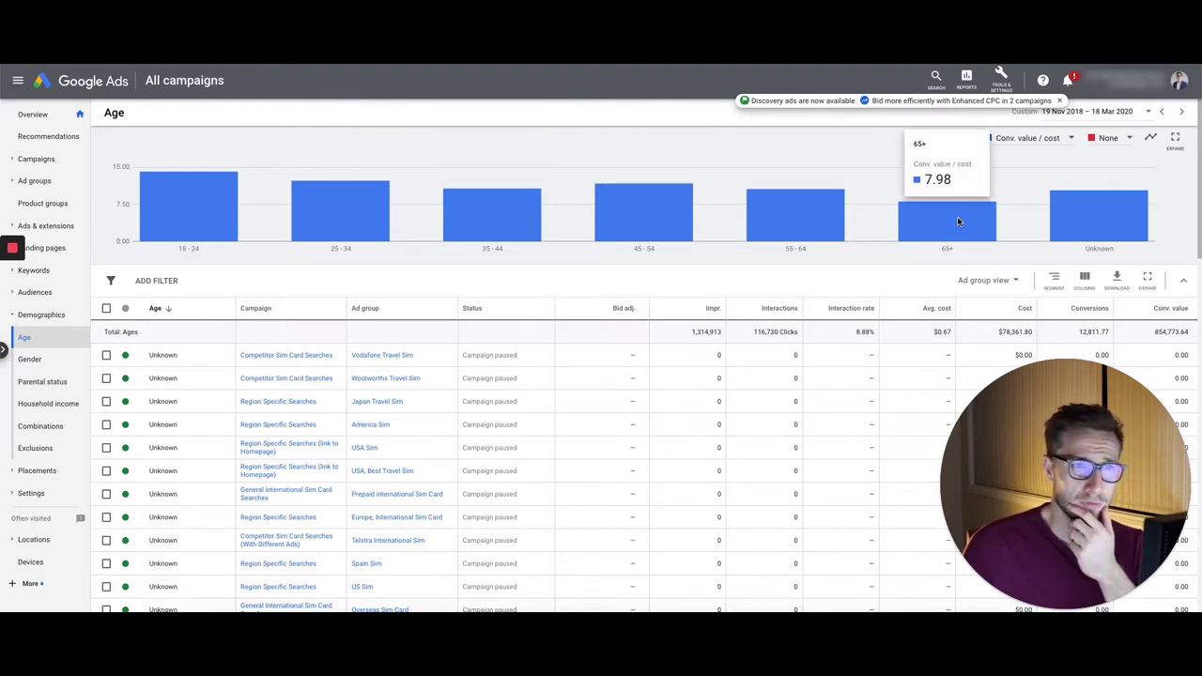
mouse_move(946, 231)
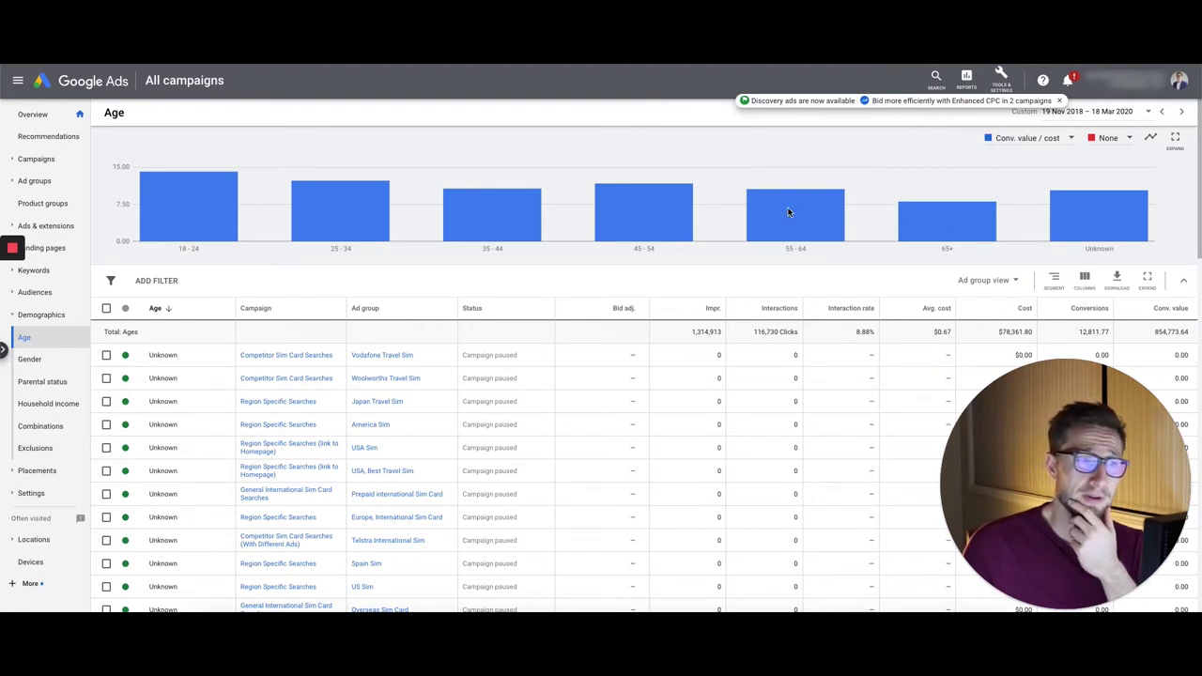
mouse_move(787, 210)
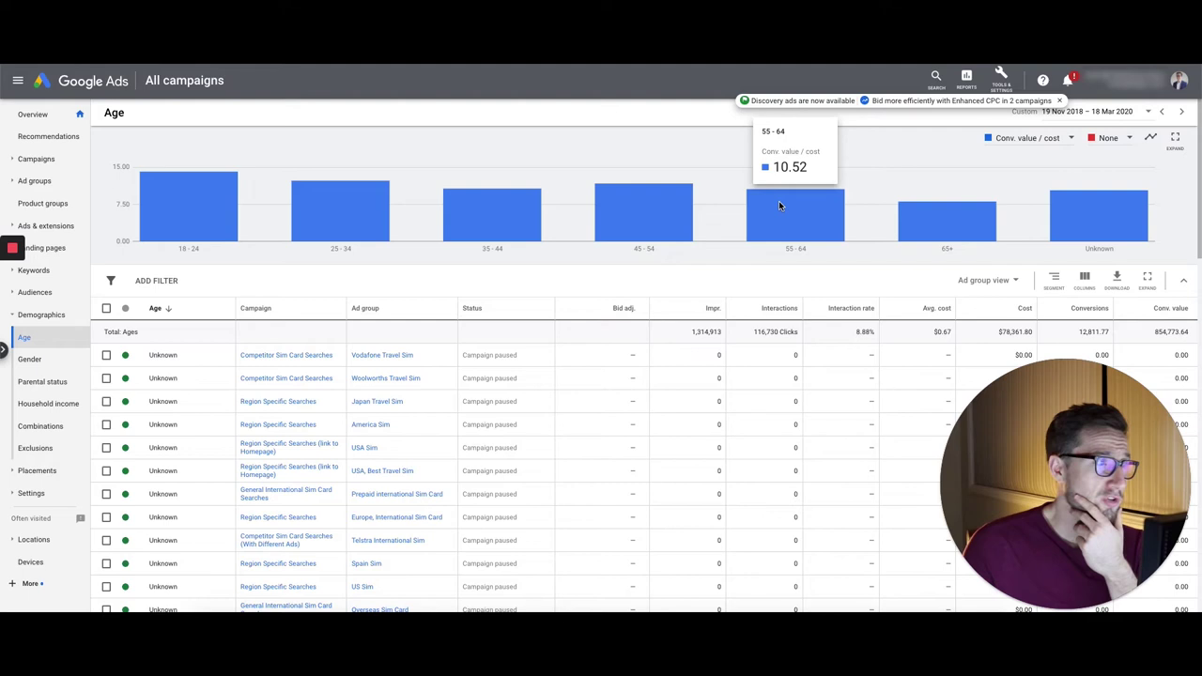
mouse_move(661, 211)
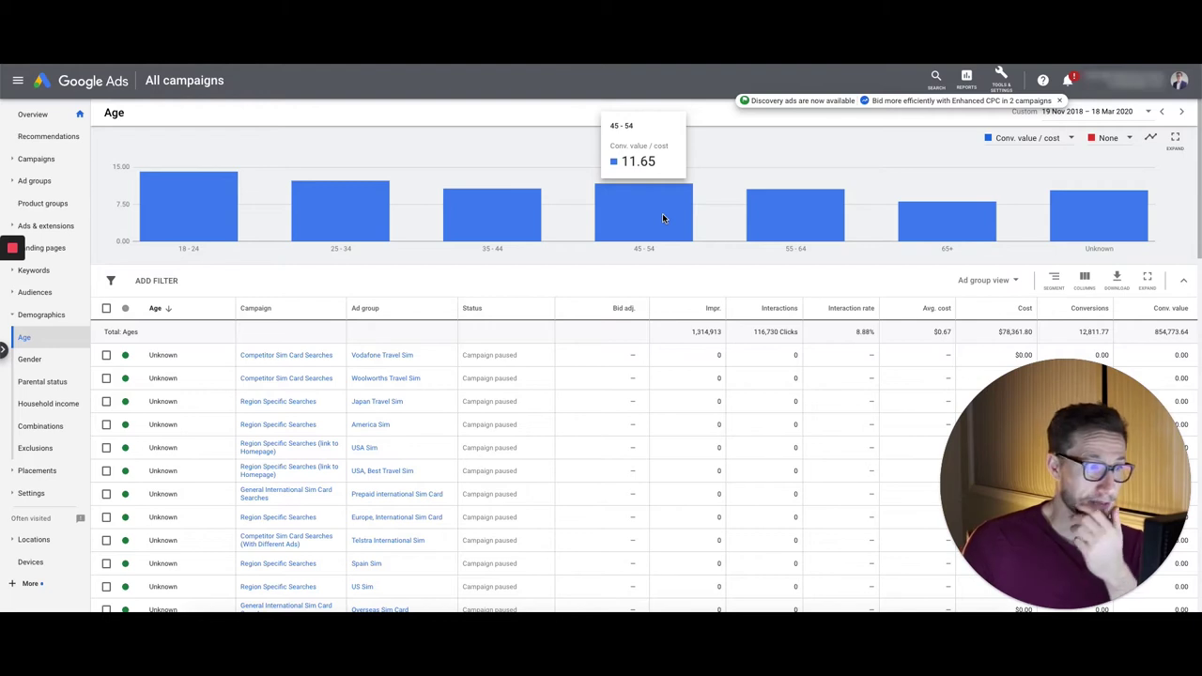
Chart Conv. value / click by age for comparison, and return the first metric to Conv. value / cost.
left_click(1025, 139)
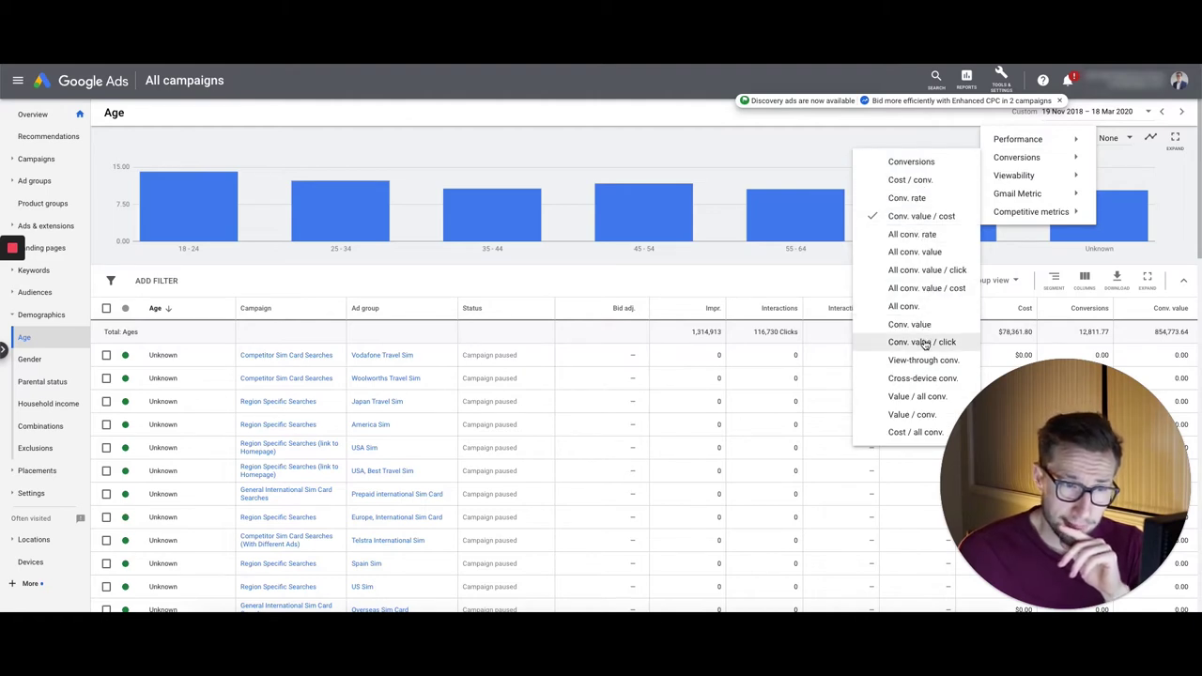
left_click(923, 343)
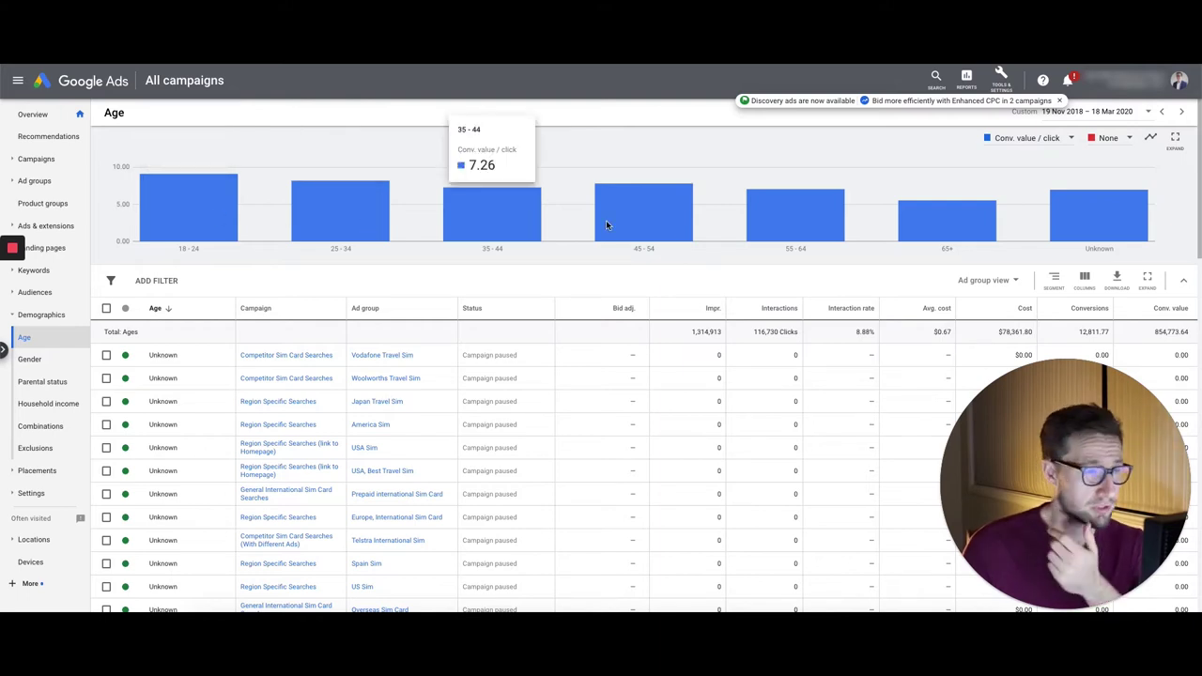
left_click(1019, 141)
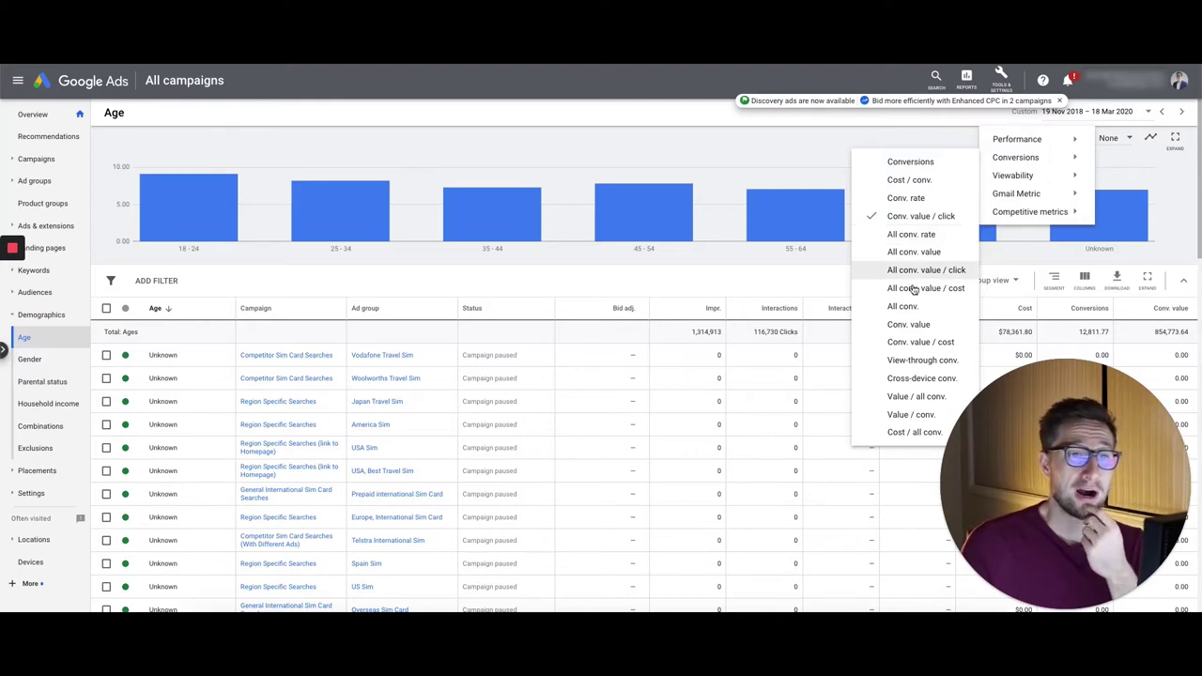
left_click(913, 342)
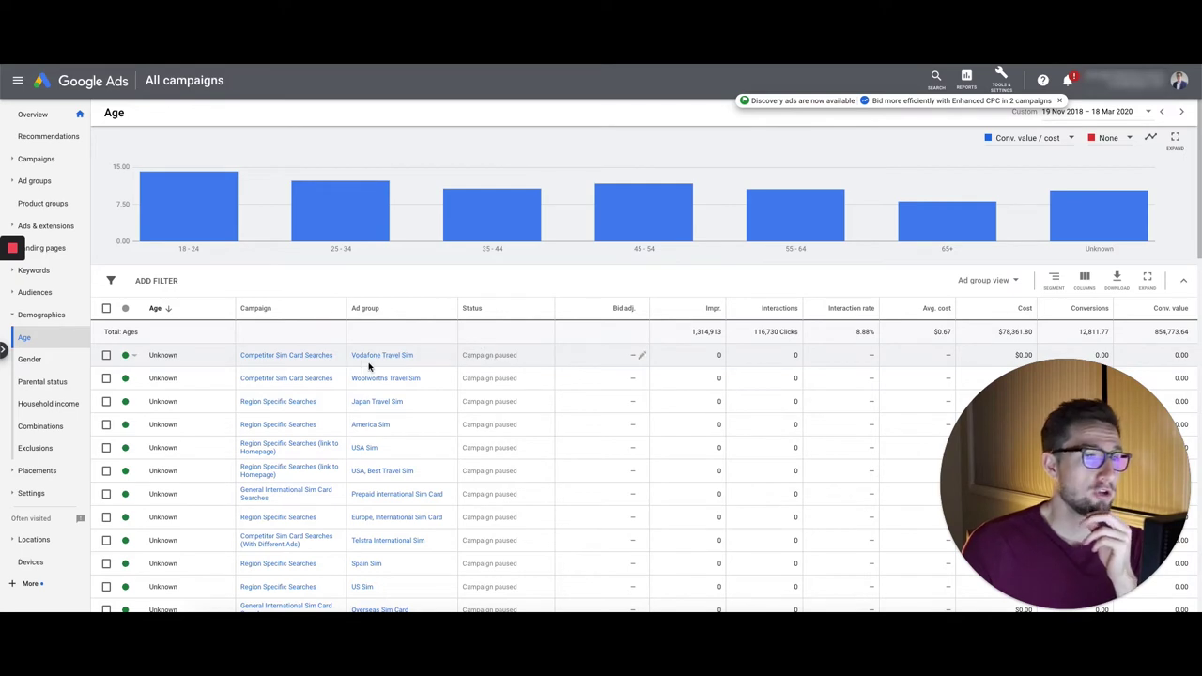
Check the bid adjustment editor of the Vodafone Travel Sim ad group without saving, and sort the age table by conversions in descending order.
left_click(640, 355)
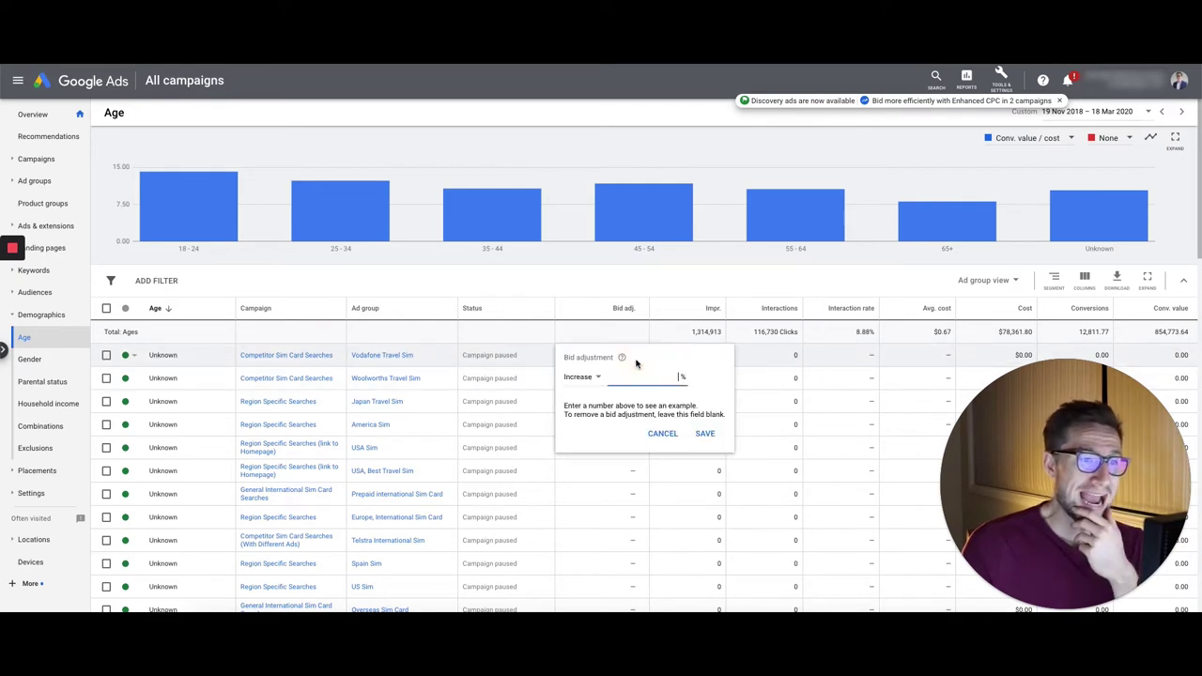
left_click(660, 434)
scroll(797, 424, "down", 1)
left_click(1084, 241)
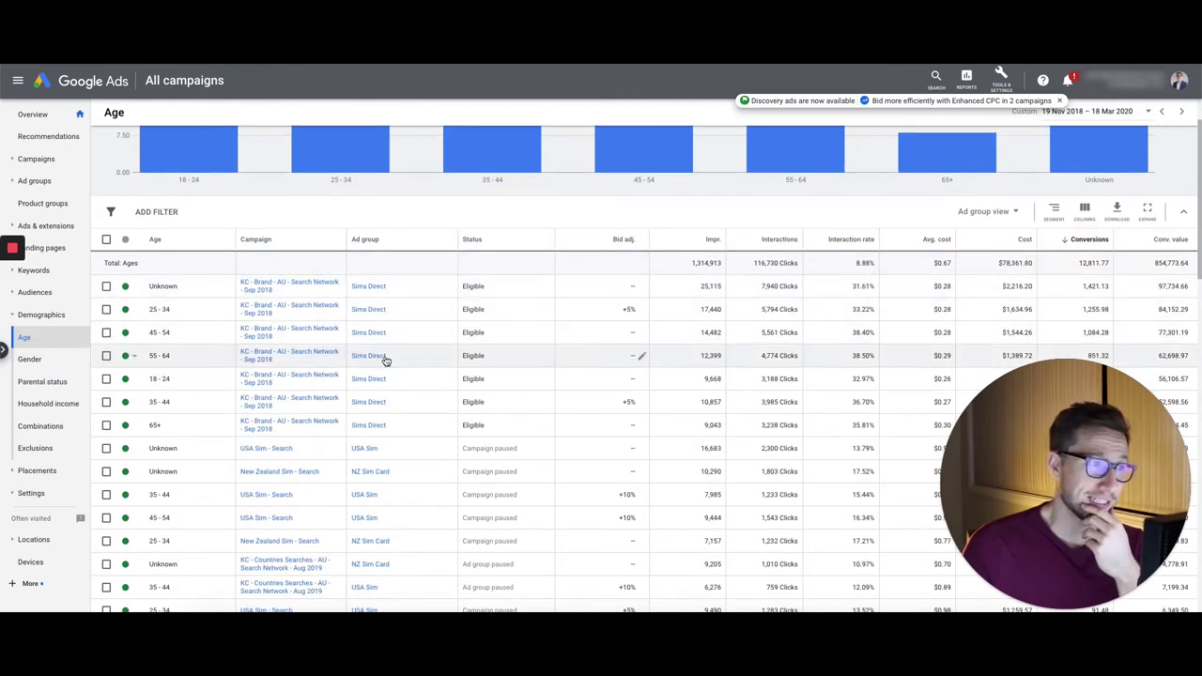
Switch the age table to Campaign view and review how the age brackets perform in each campaign.
scroll(395, 376, "up", 1)
left_click(981, 213)
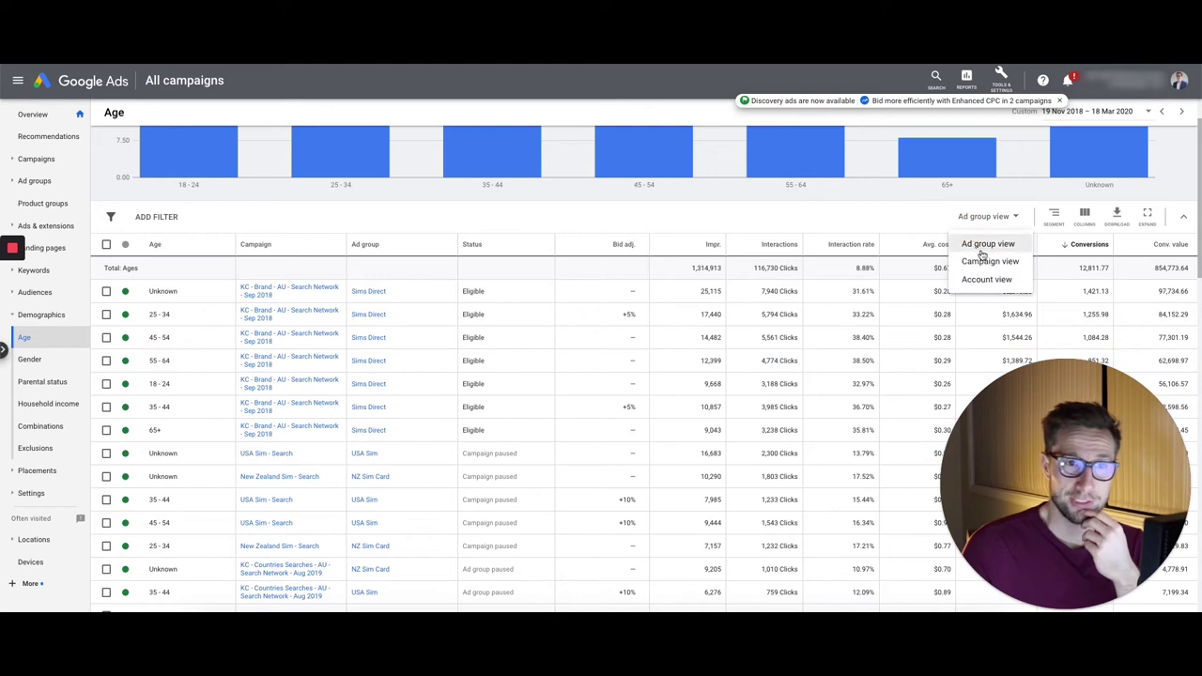
left_click(976, 261)
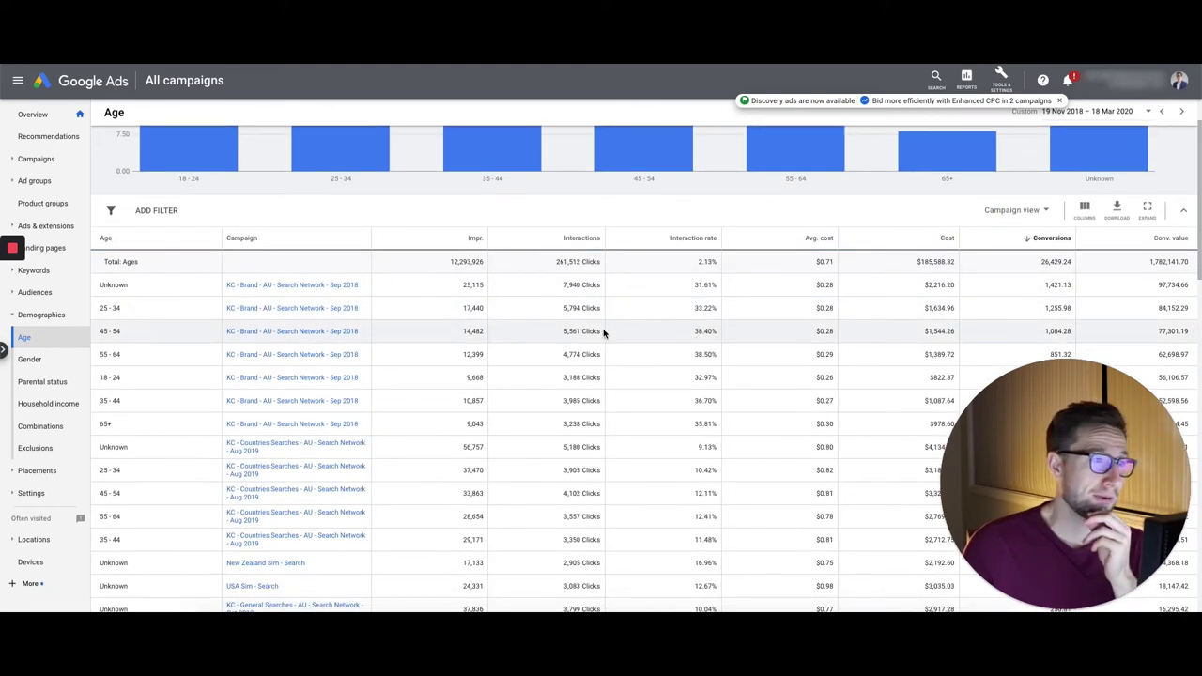
scroll(489, 330, "down", 2)
scroll(347, 314, "up", 3)
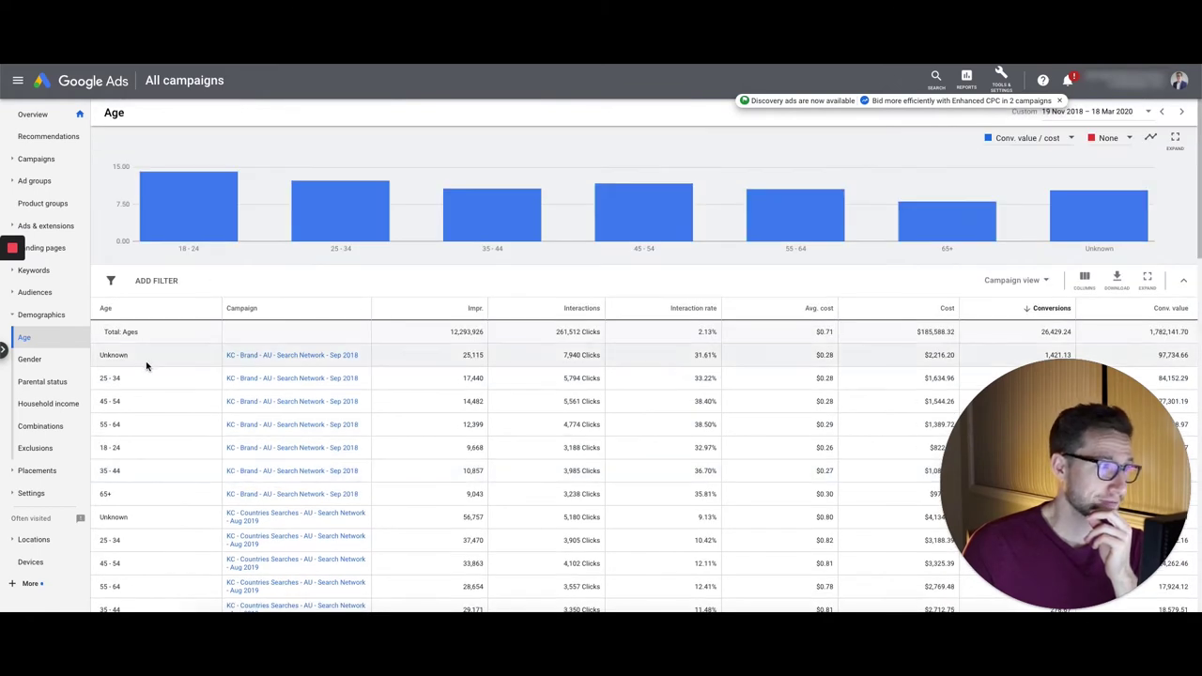
scroll(235, 338, "down", 1)
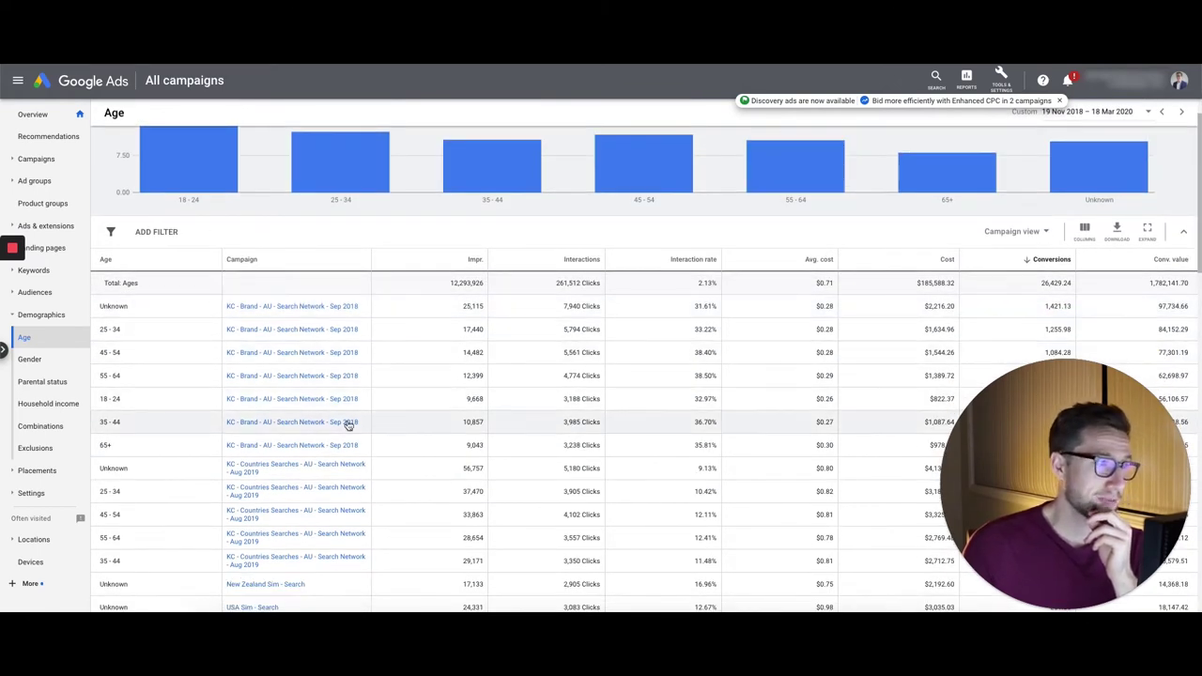
scroll(361, 414, "down", 5)
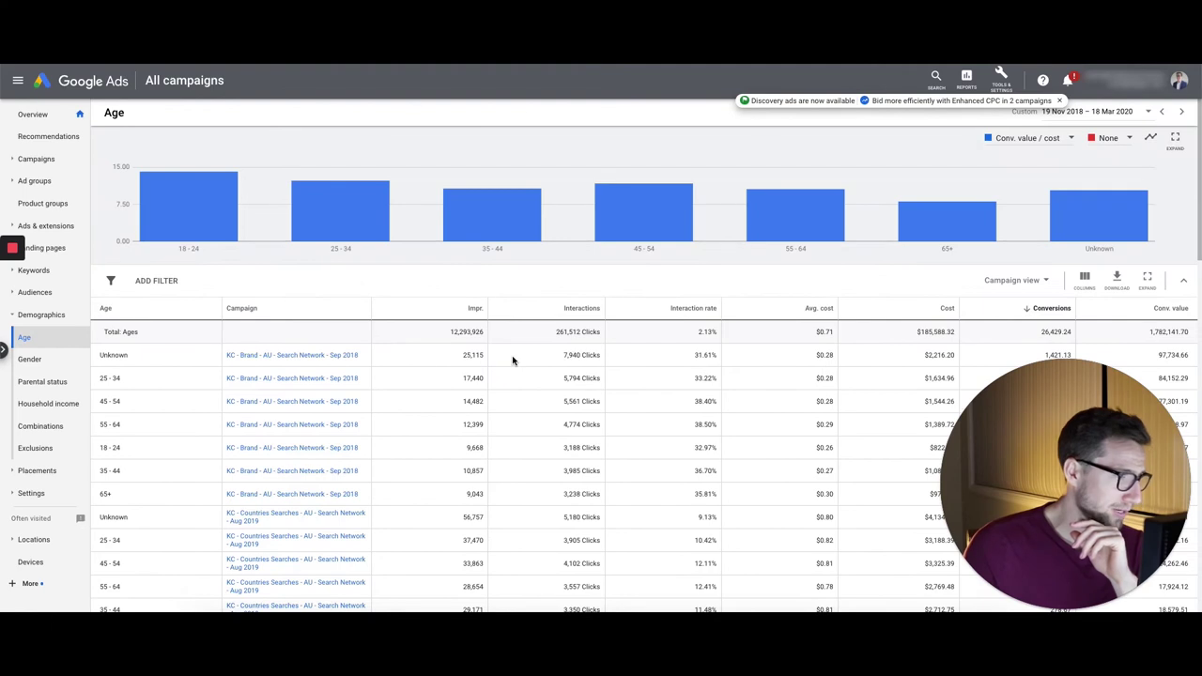
scroll(295, 363, "down", 1)
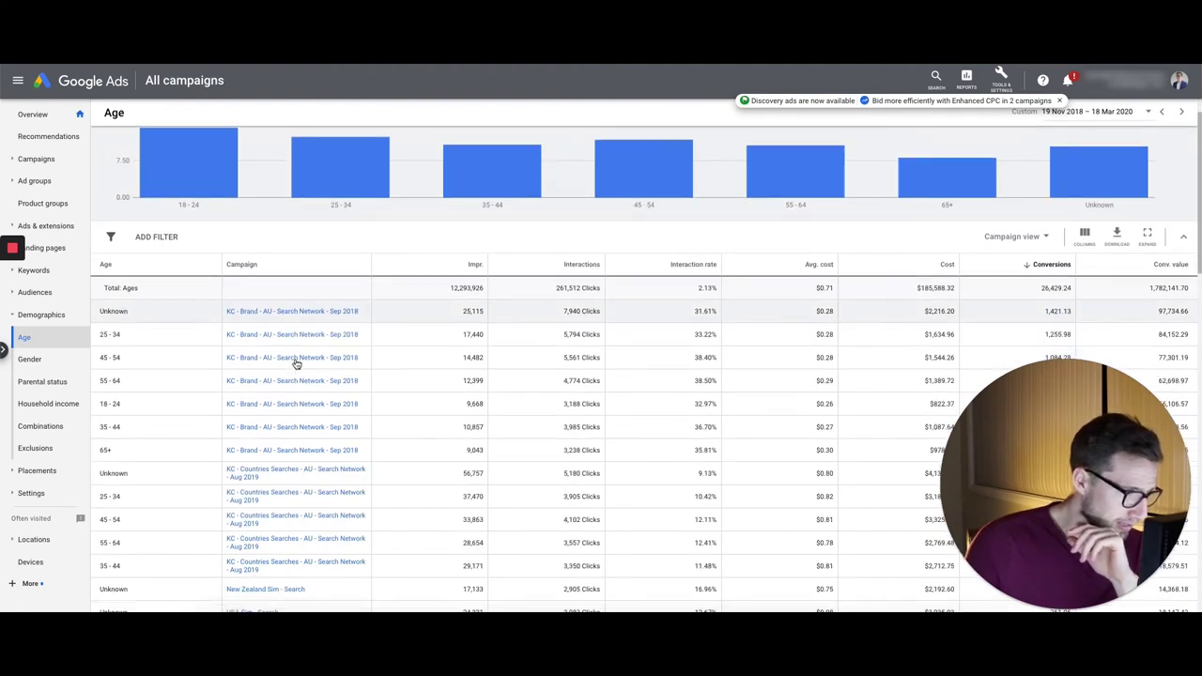
scroll(296, 363, "up", 1)
Filter the age table to campaign names containing "brand" and show the rows in Ad group view.
left_click(156, 276)
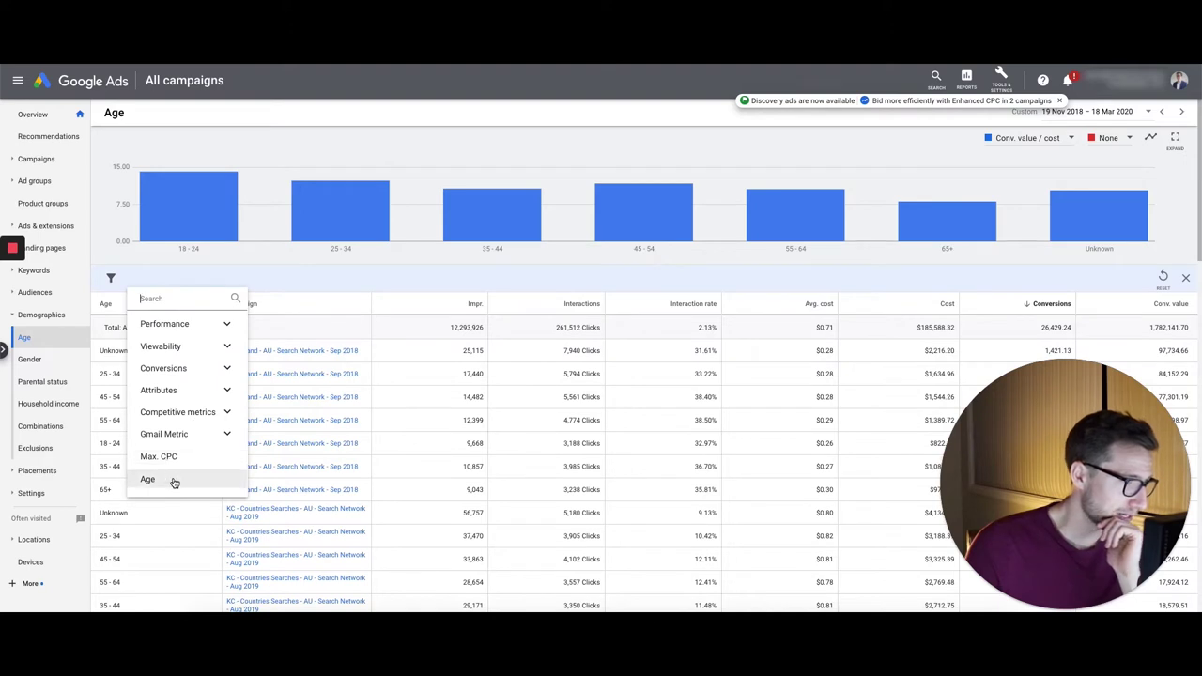
left_click(193, 394)
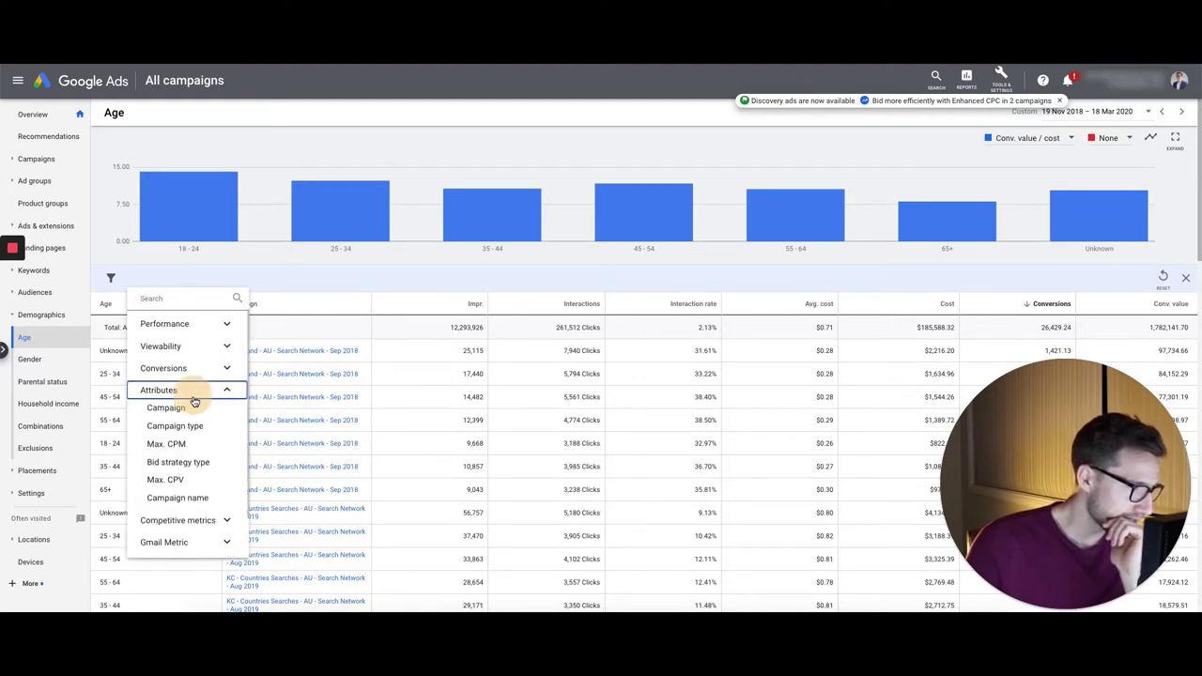
left_click_drag(193, 411, 188, 494)
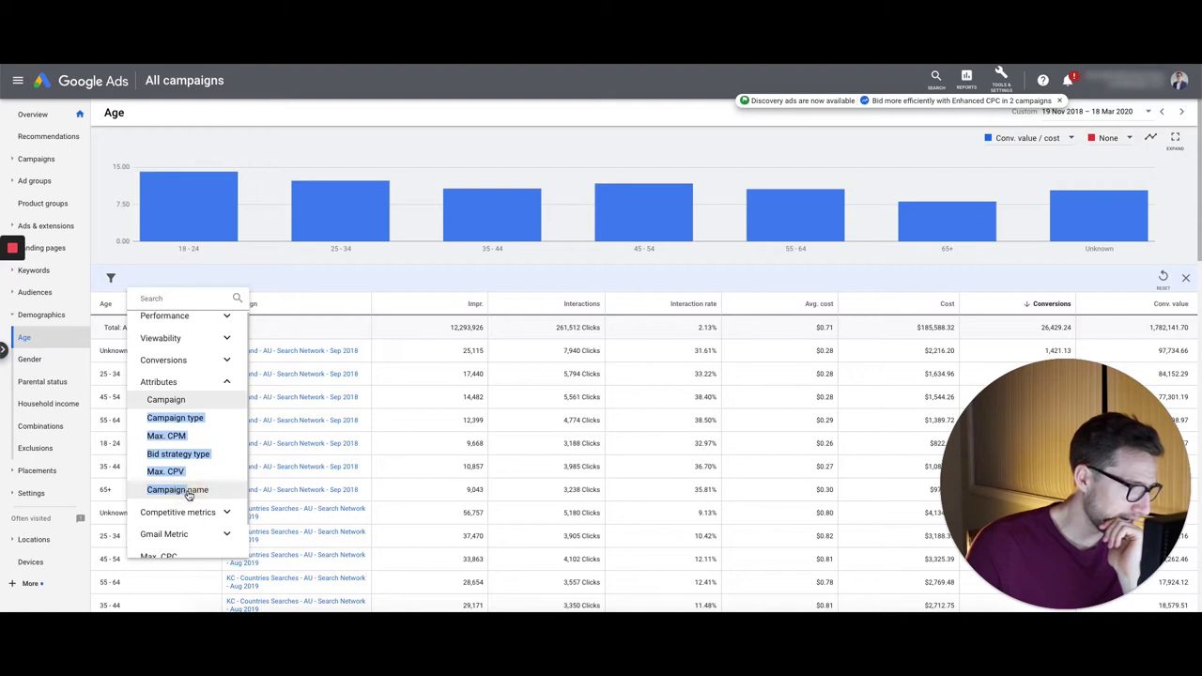
left_click(189, 490)
type("brand")
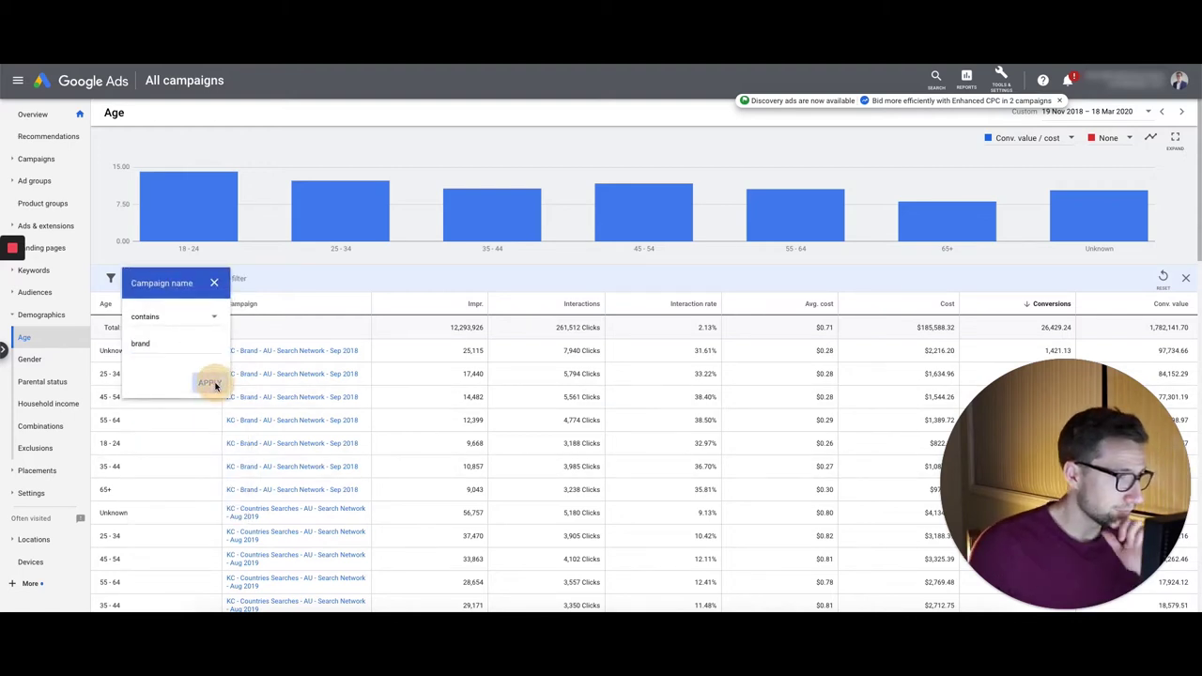
left_click(210, 382)
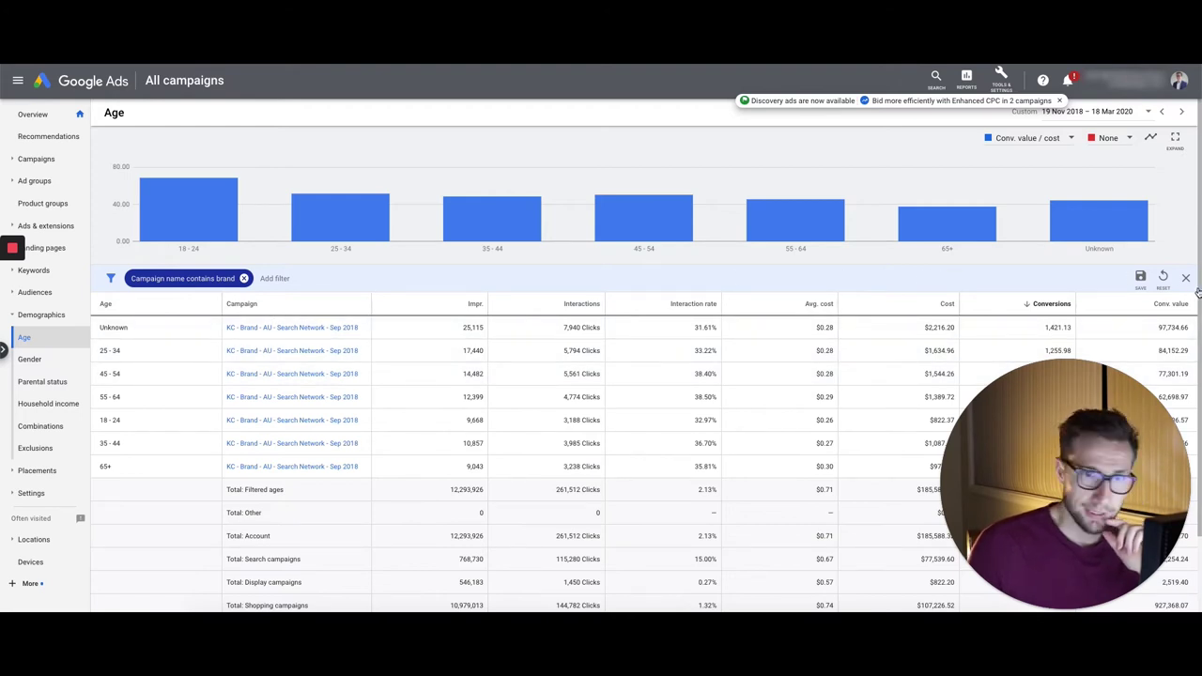
left_click(1047, 283)
left_click(1017, 327)
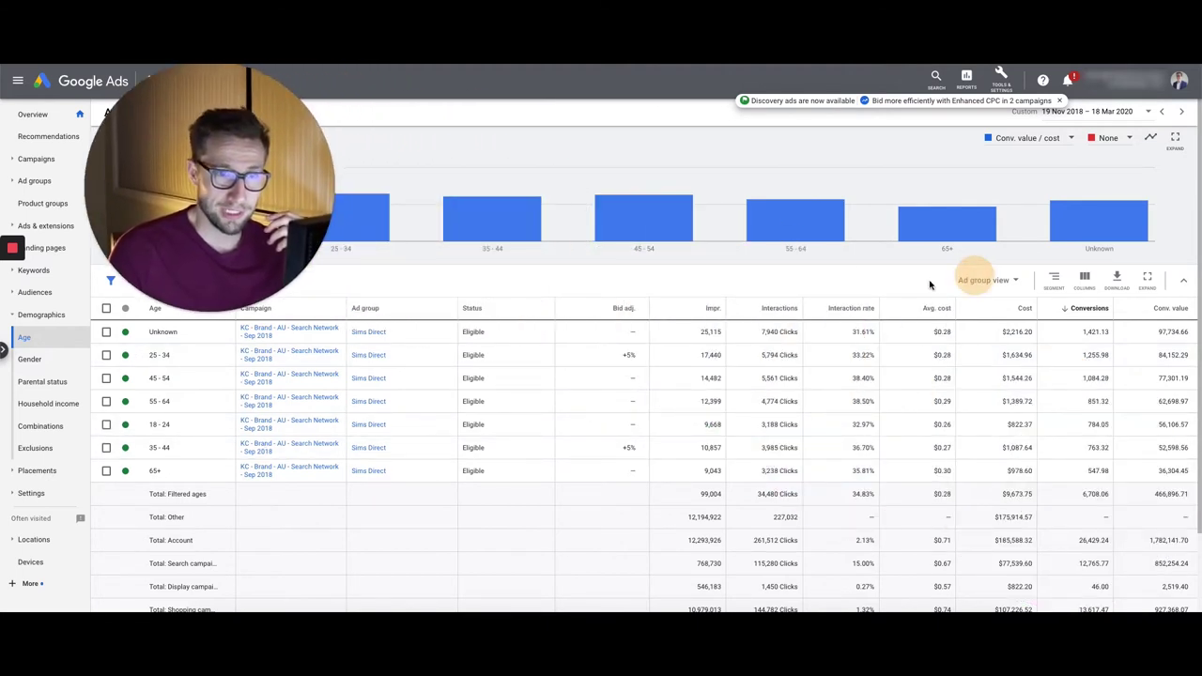
Add the Conv. value / cost column to the age table and sort the brackets by it in descending order.
left_click(1085, 278)
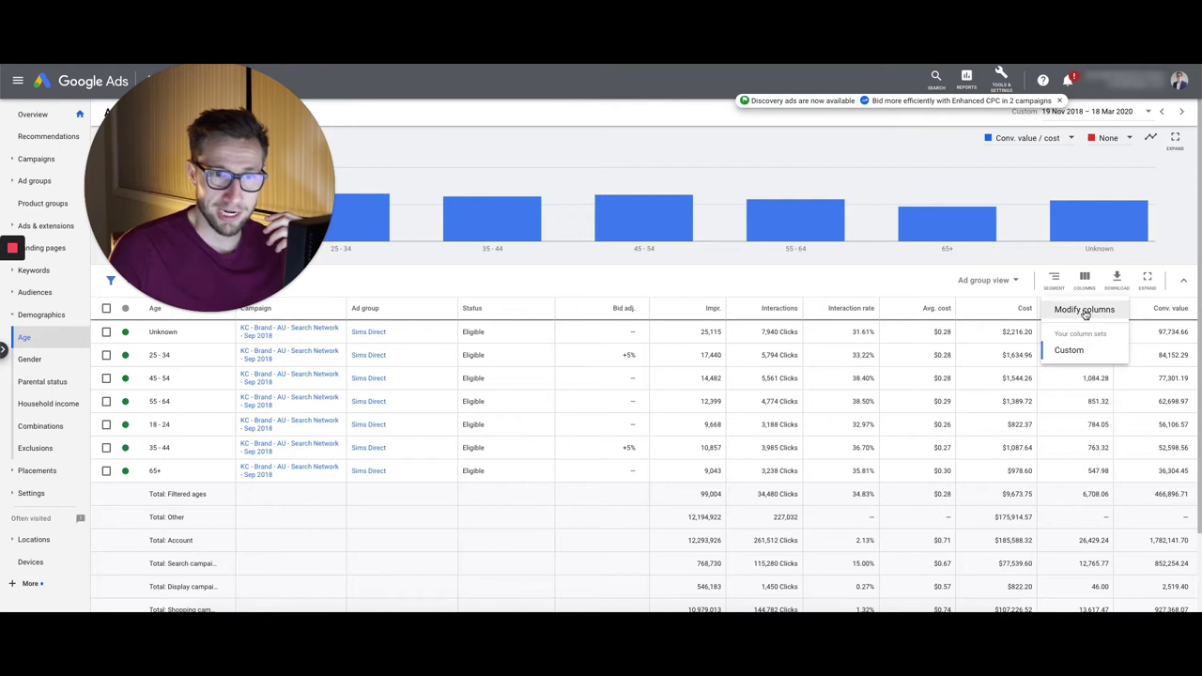
left_click(1084, 311)
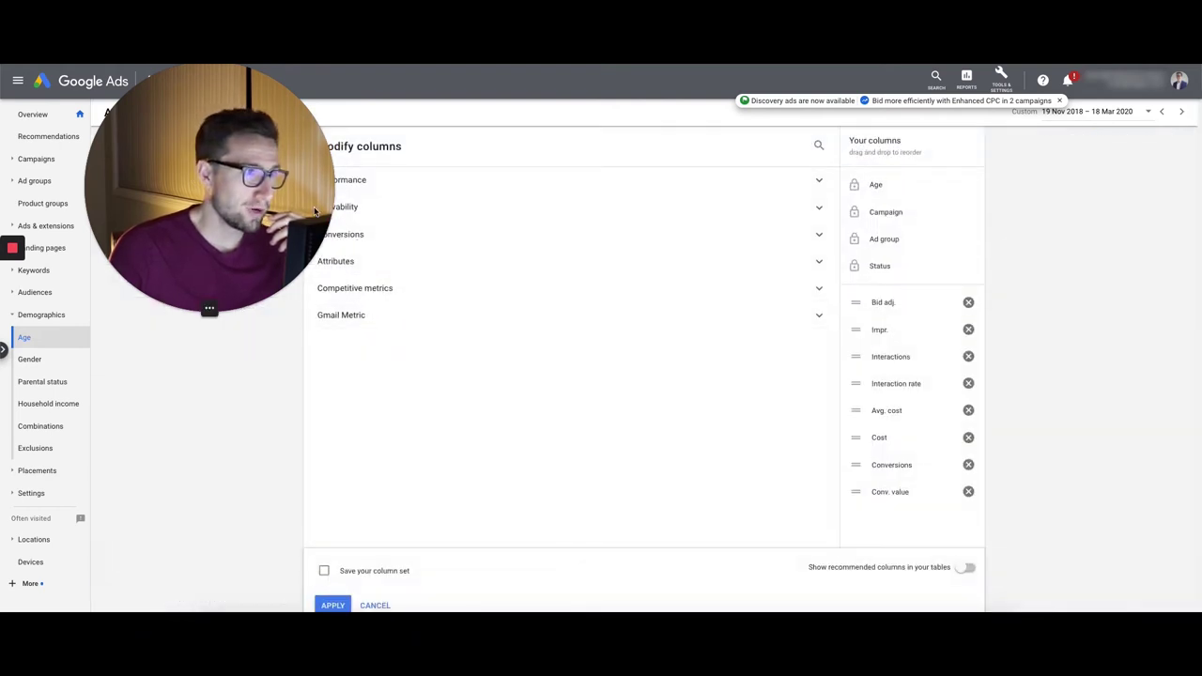
left_click(387, 236)
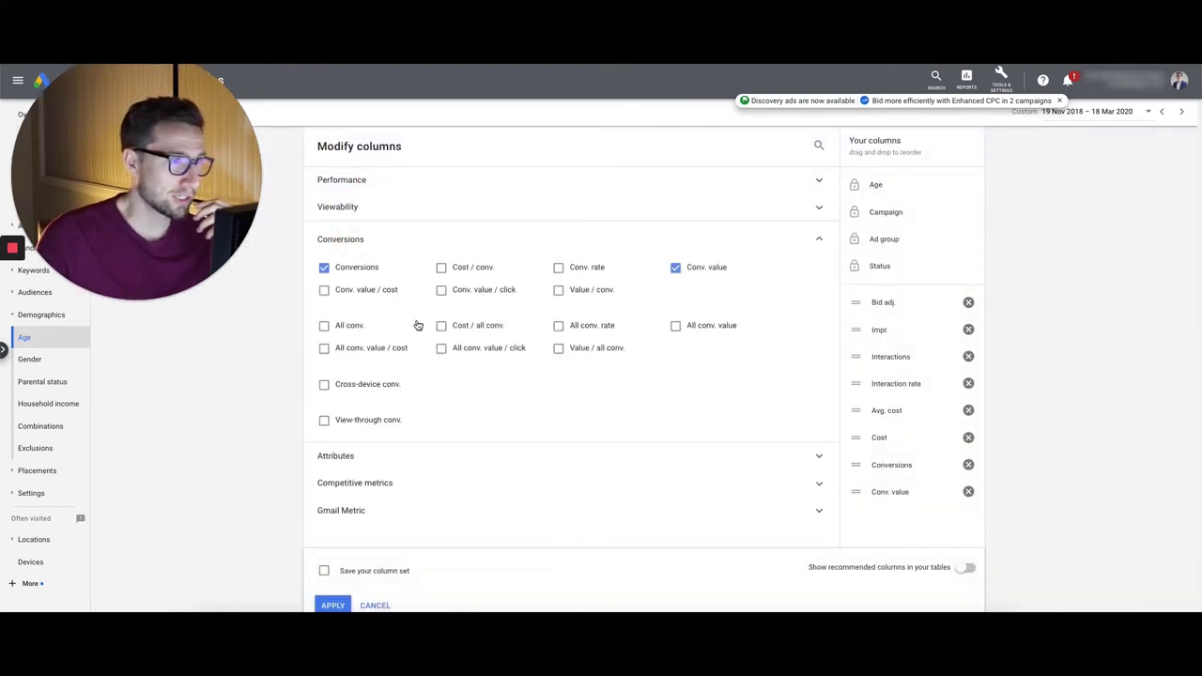
left_click(377, 291)
left_click(333, 605)
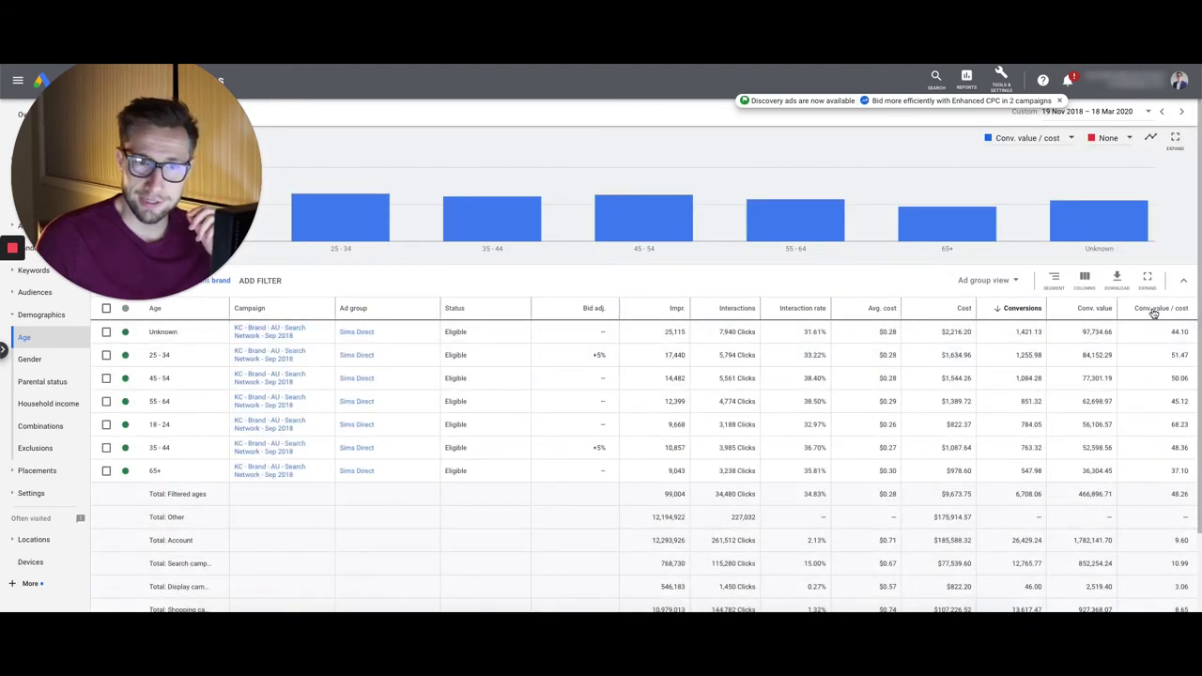
left_click(1068, 319)
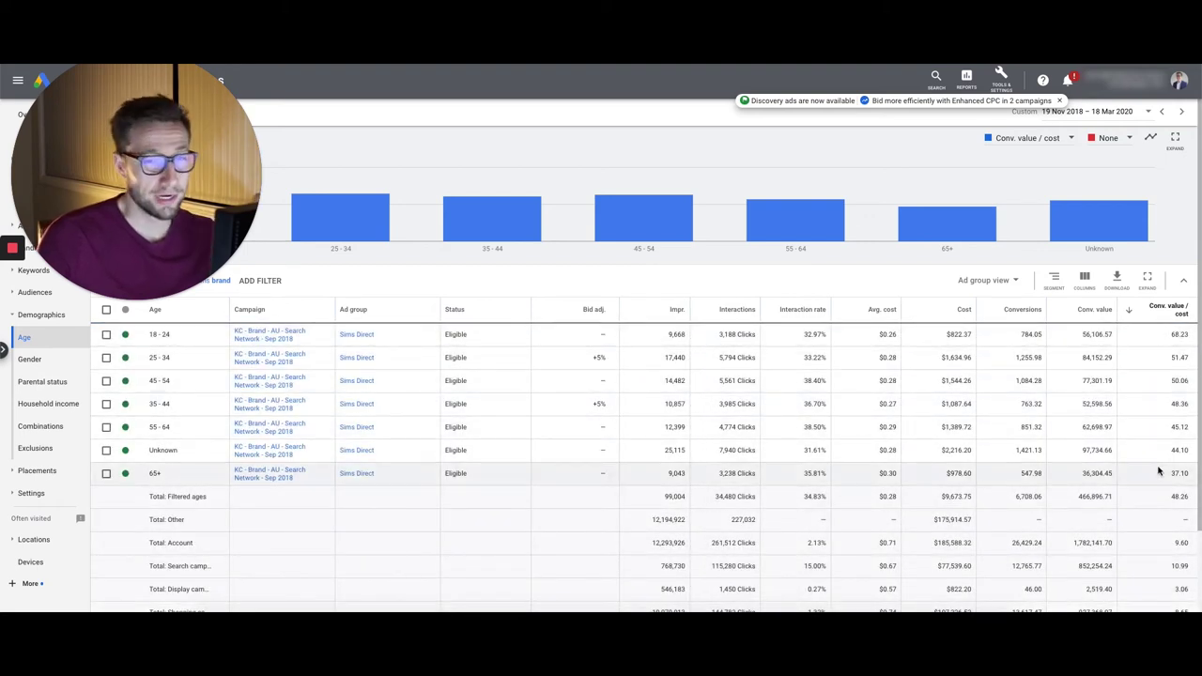
Compare the Conv. value / cost of the 18 - 24 and 65+ brackets with the filtered ages total.
left_click_drag(148, 335, 171, 334)
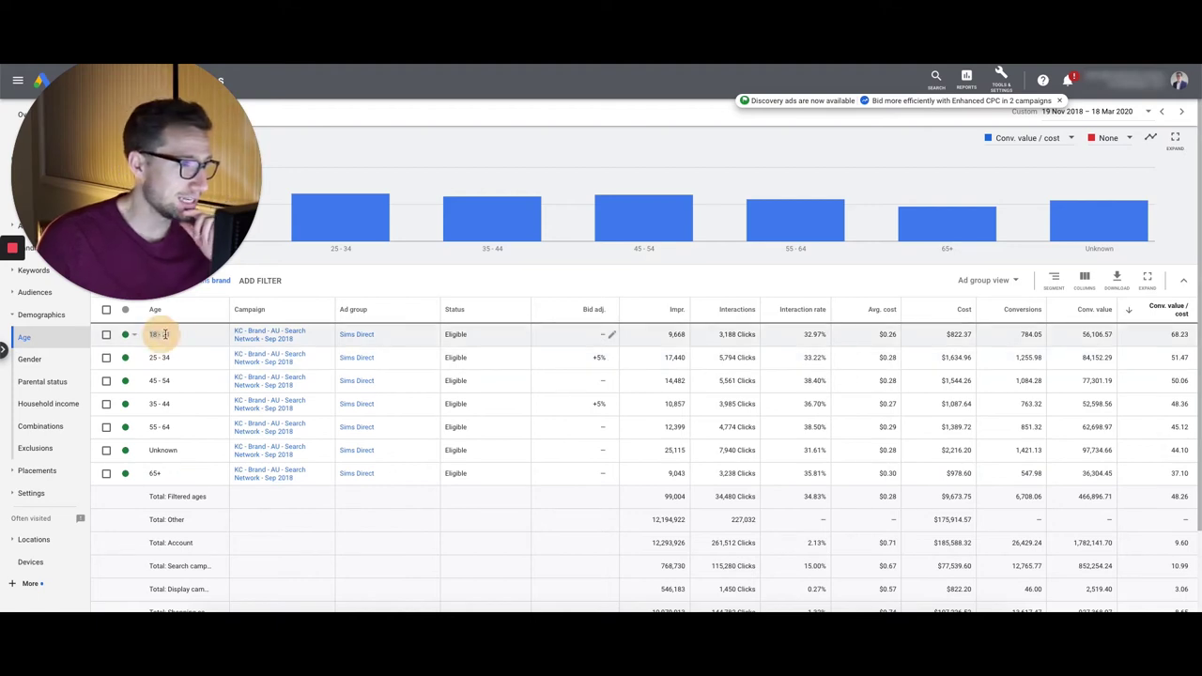
double_click(1179, 334)
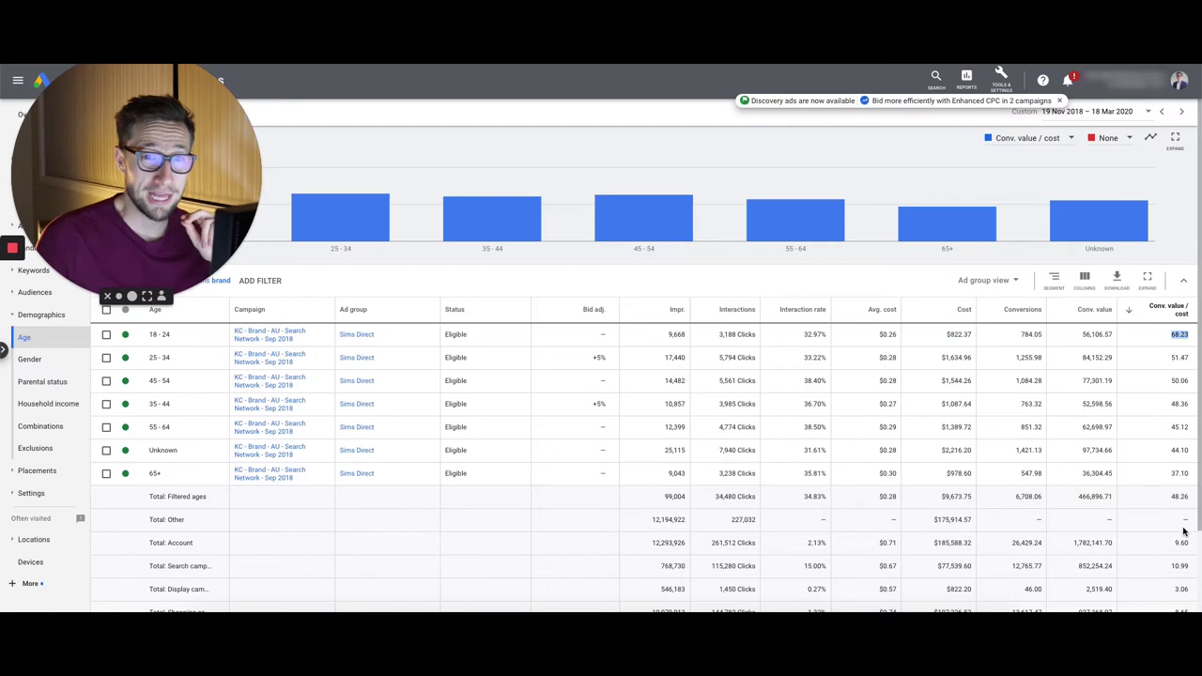
left_click(1180, 498)
double_click(1180, 498)
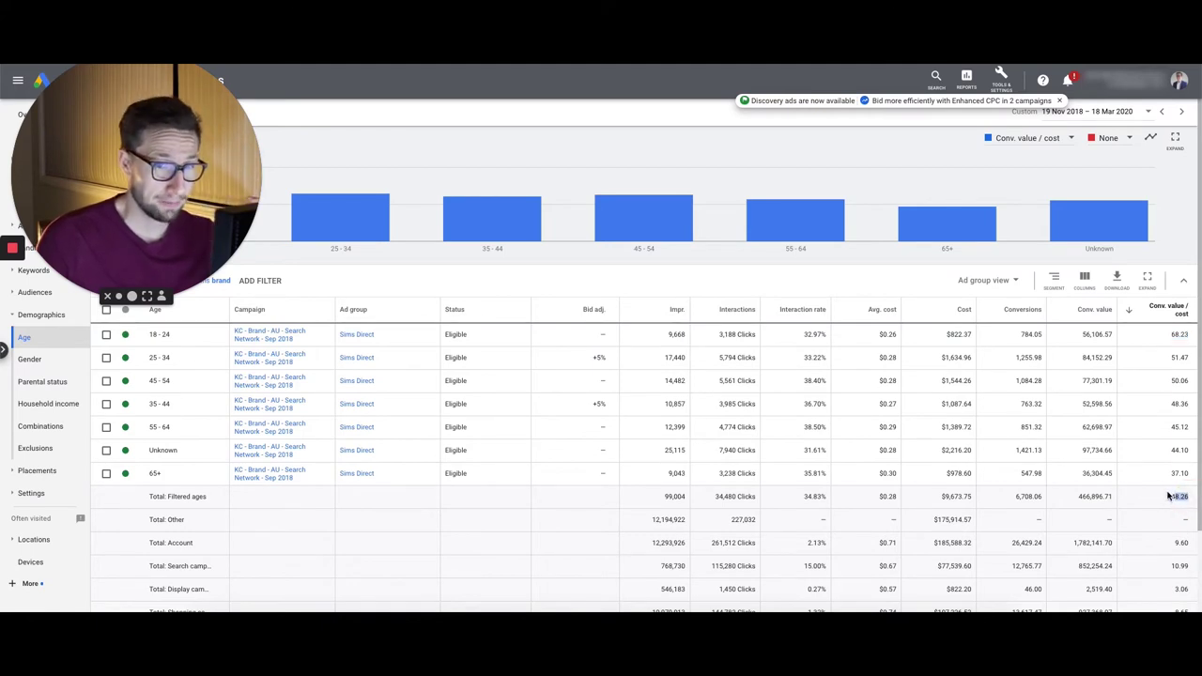
double_click(1180, 473)
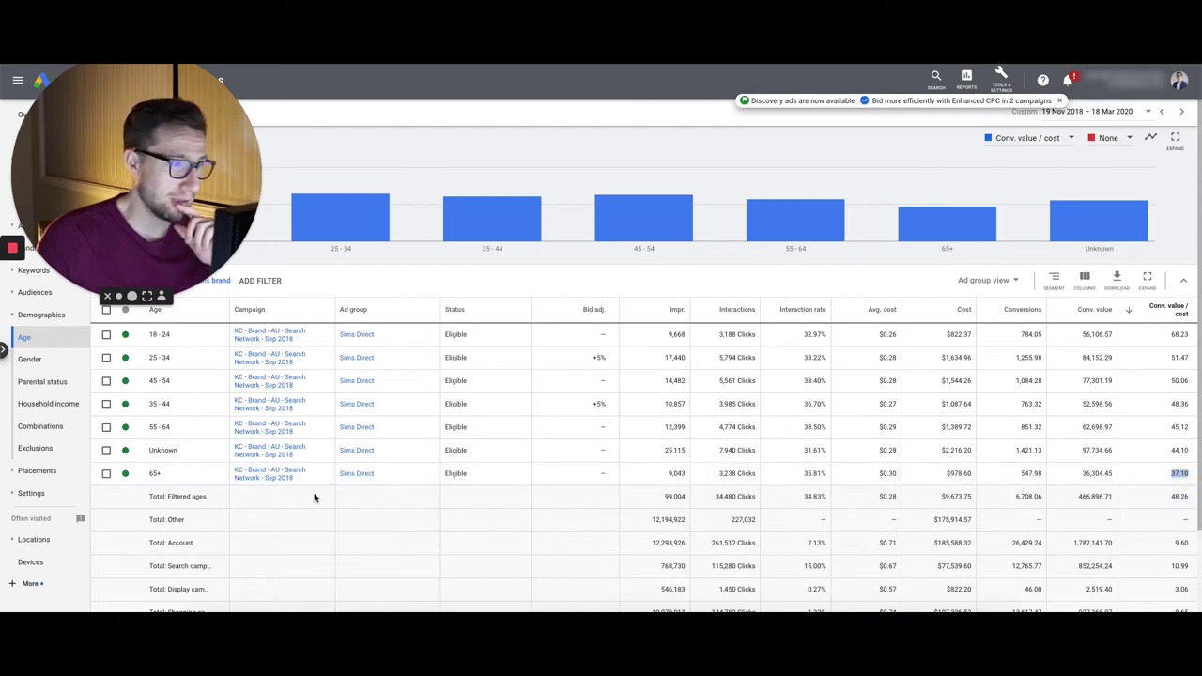
left_click(611, 474)
left_click(628, 551)
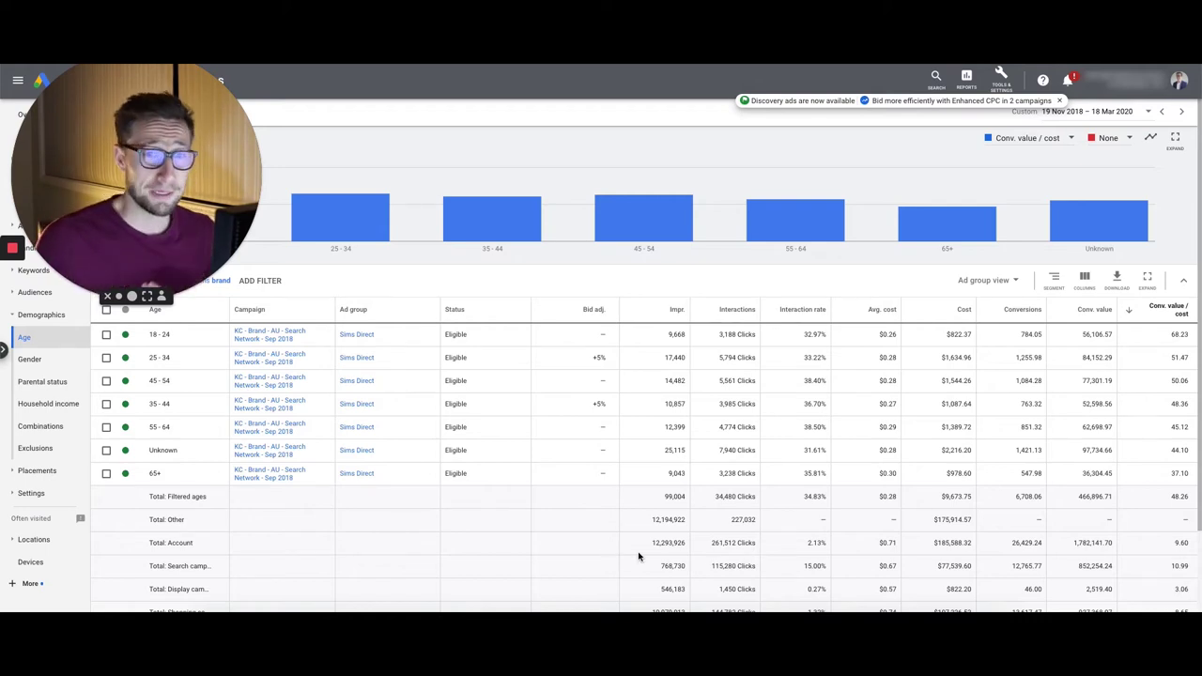
left_click_drag(1171, 476, 1189, 479)
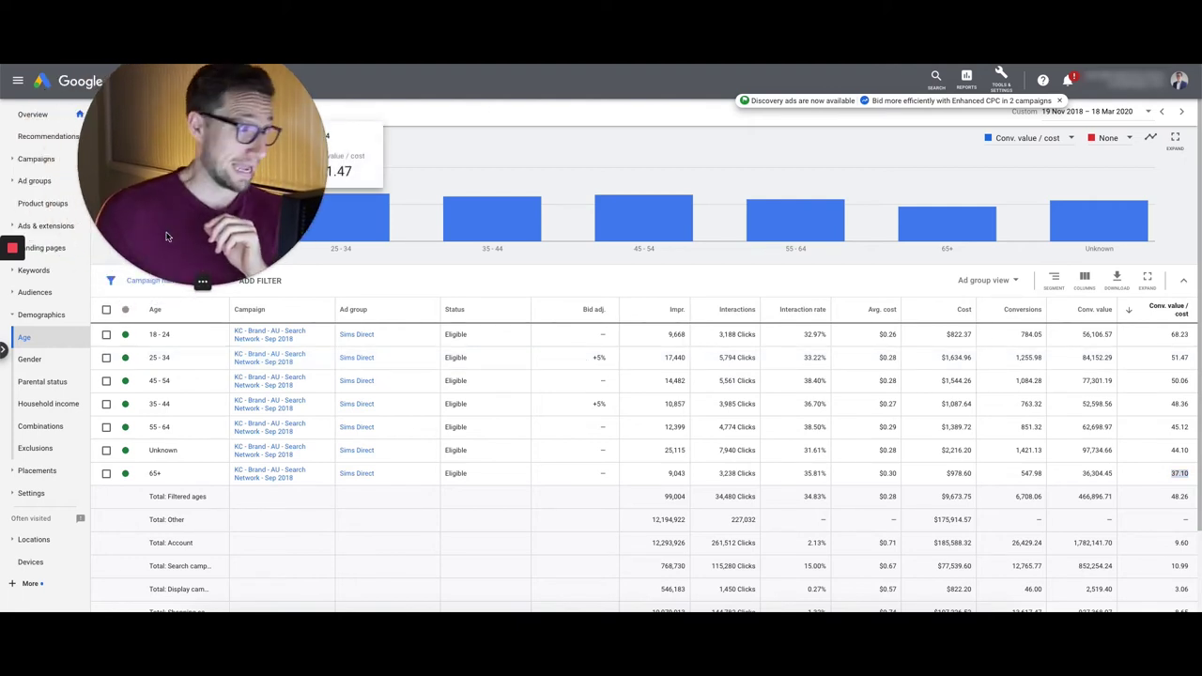
Open the Gender demographics report and examine the conversion metrics and bid adjustment column by gender.
left_click(29, 361)
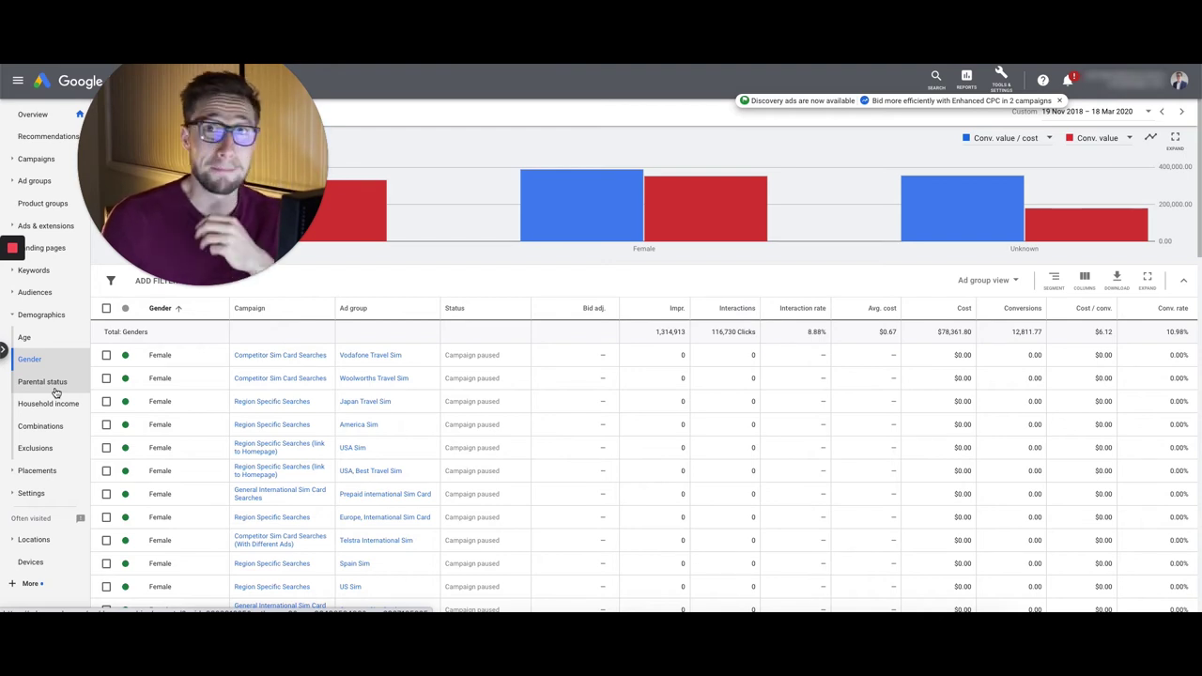
left_click_drag(283, 183, 1147, 483)
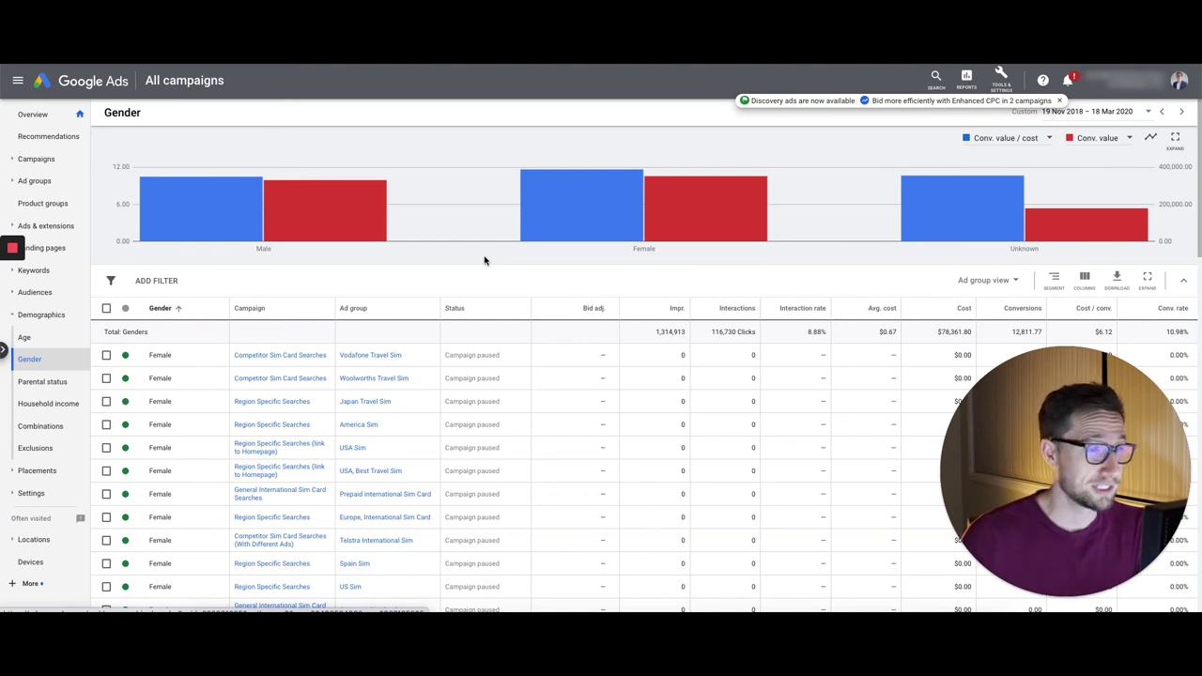
left_click(563, 354)
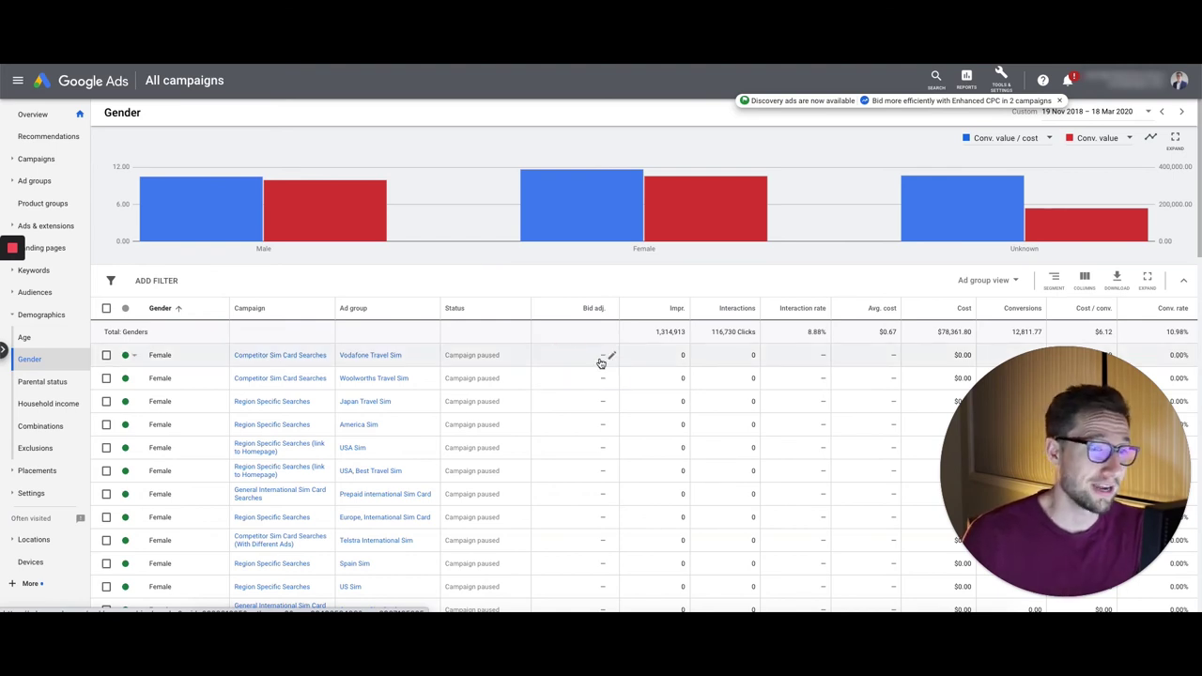